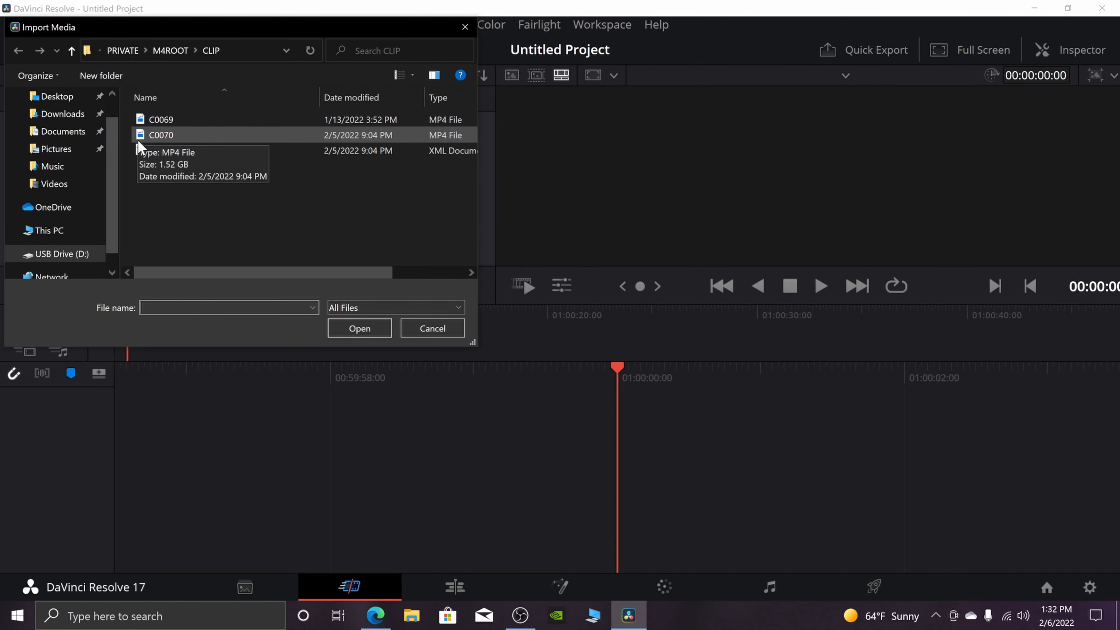
- Import the C0070 clip, change the project frame rate to match it, and place the clip on a new timeline
double_click(160, 134)
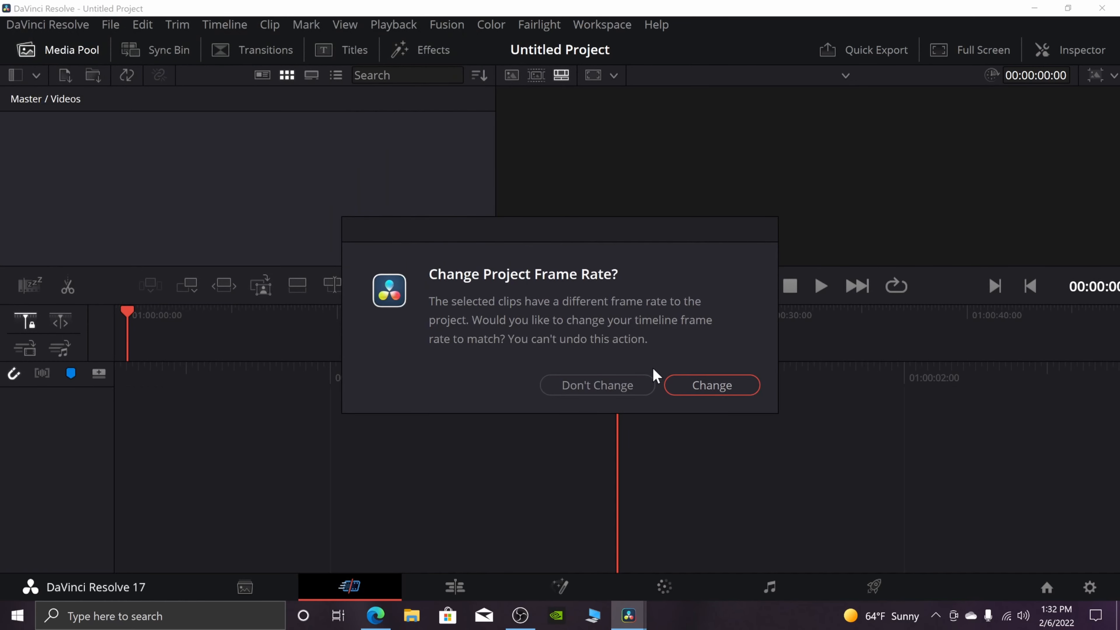
left_click(711, 386)
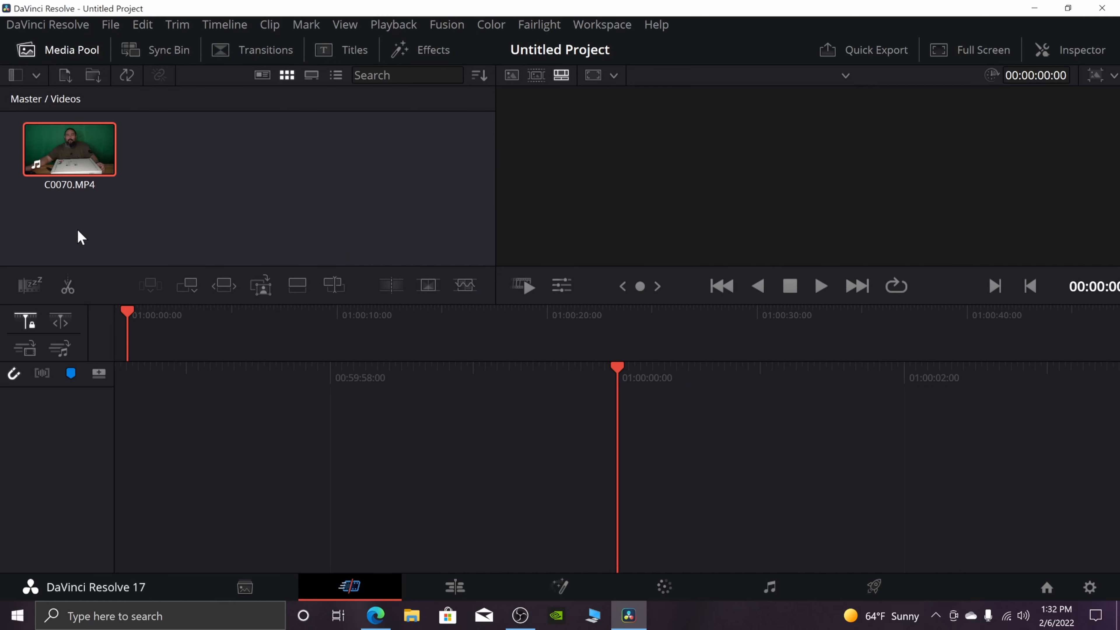
double_click(62, 154)
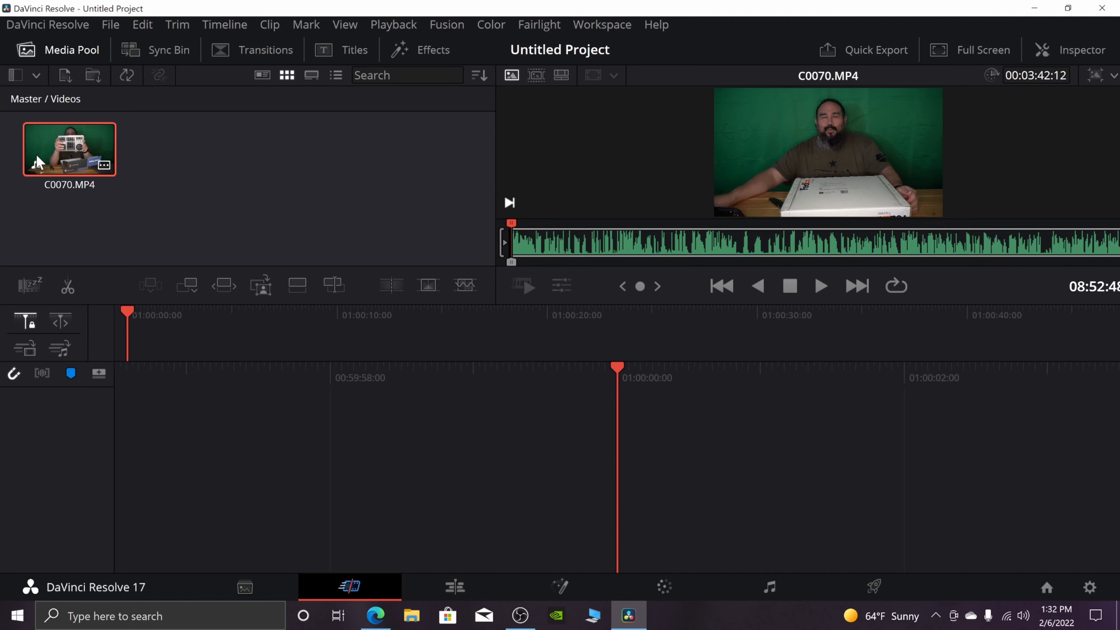
left_click_drag(62, 154, 653, 477)
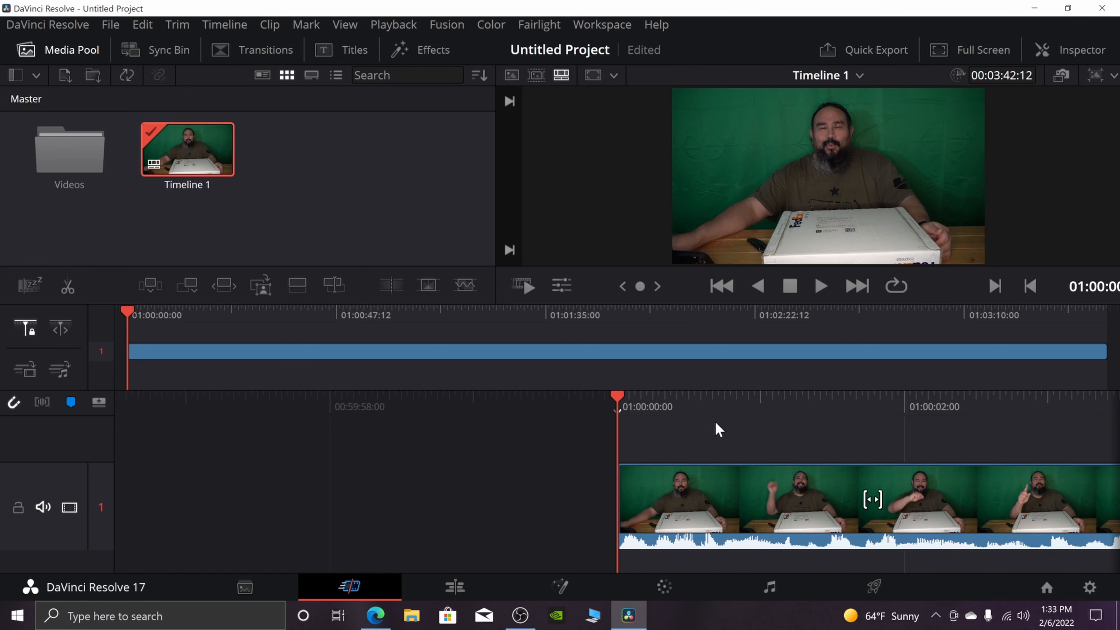
- On the Edit page, play back the opening of the C0070 clip in short stretches and check its audio volume
left_click(480, 593)
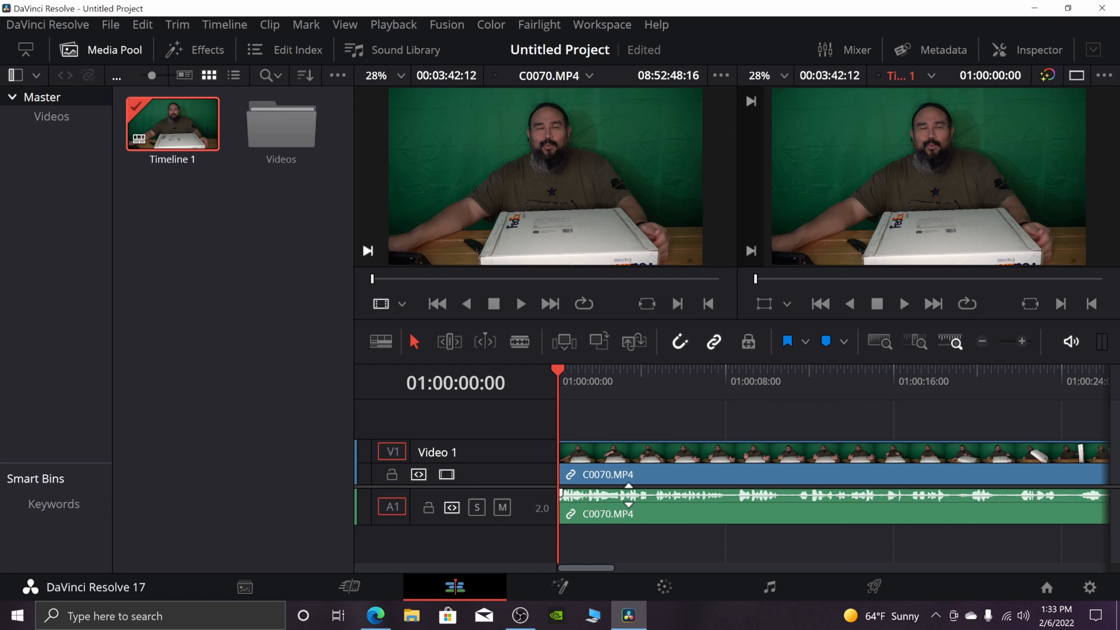
mouse_move(628, 495)
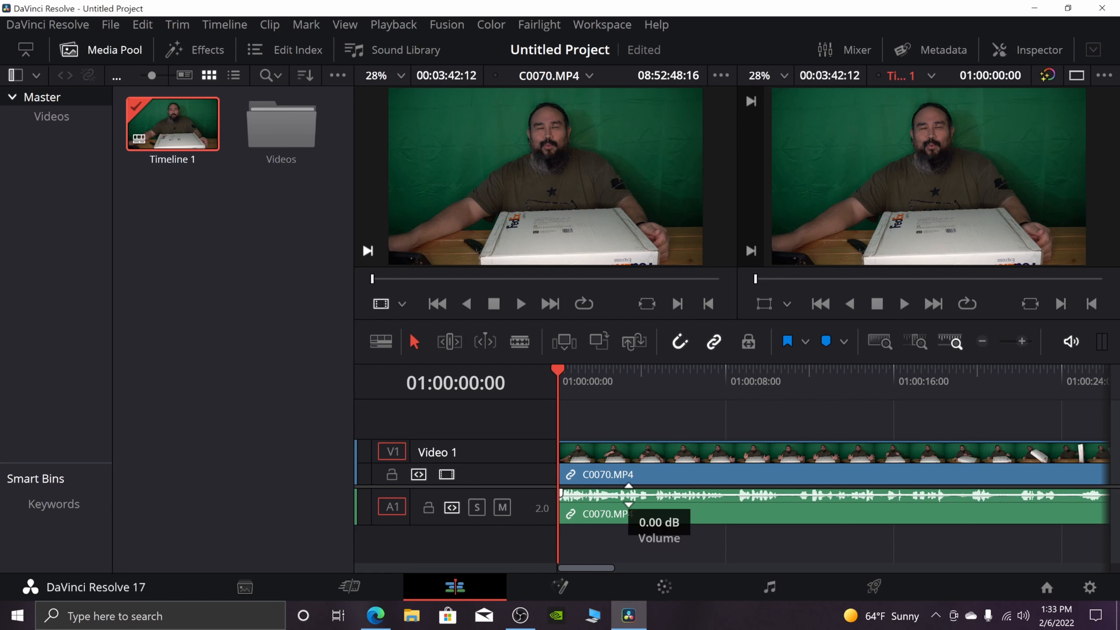
key("space")
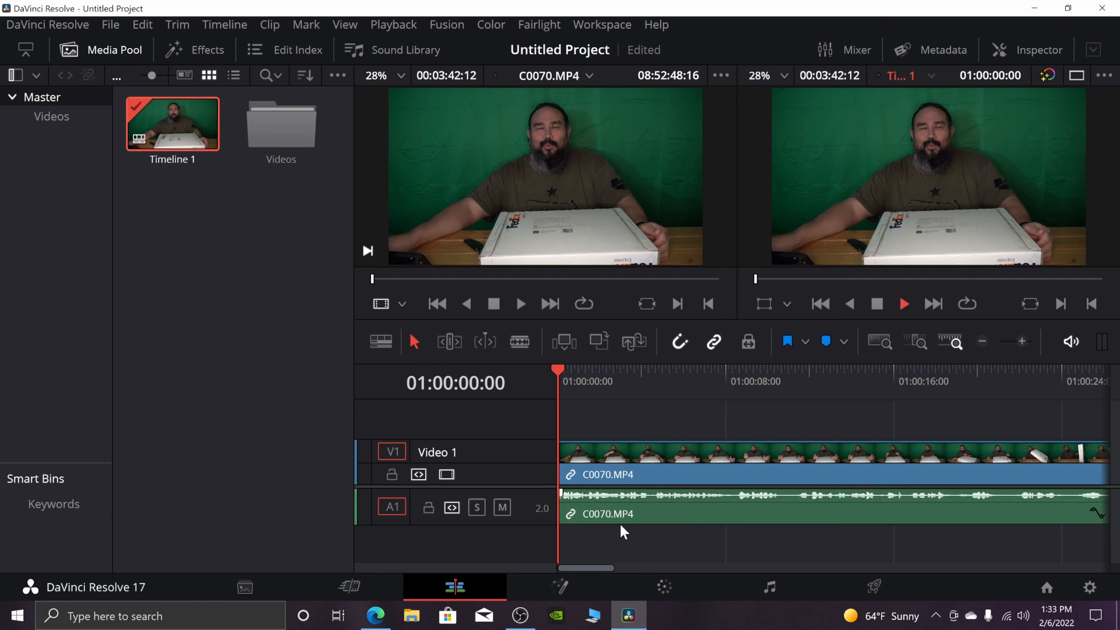
key("space")
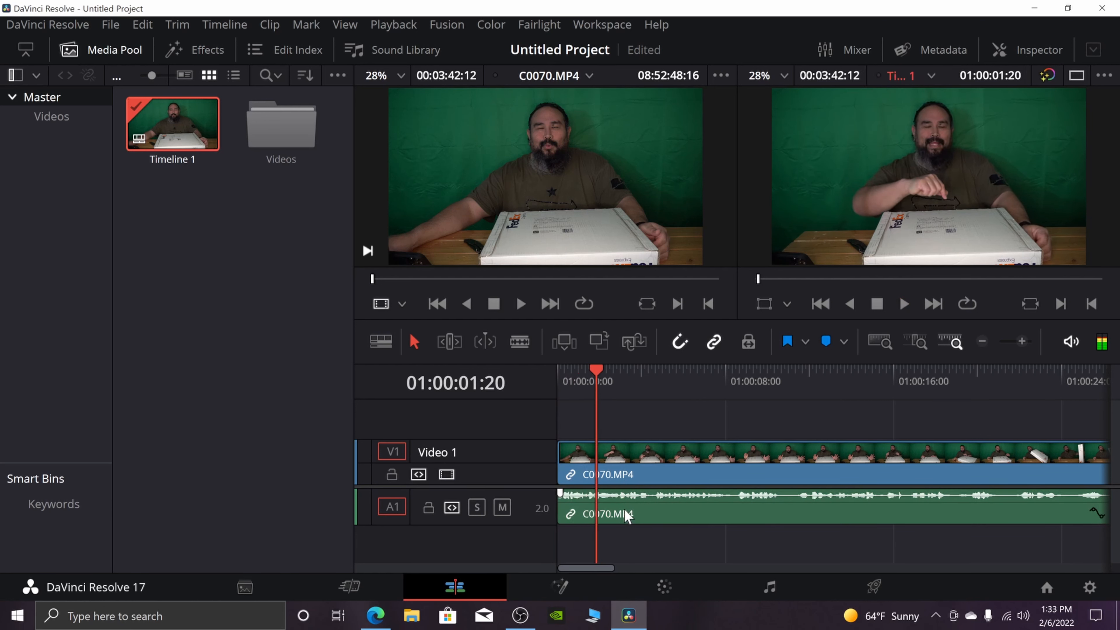
left_click_drag(619, 495, 619, 495)
key("space")
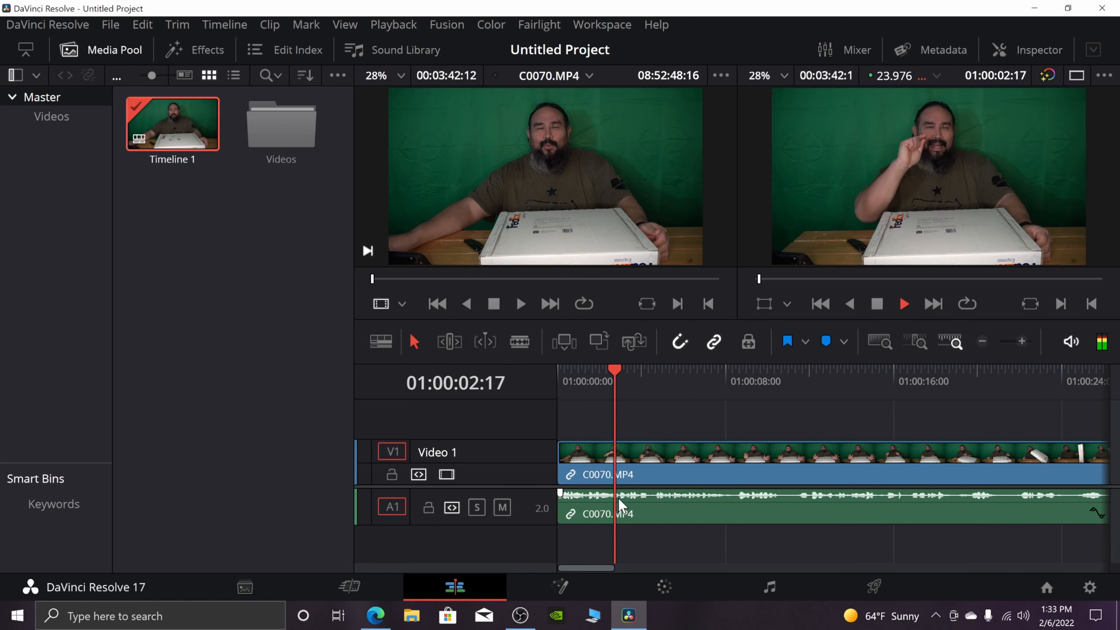
key("space")
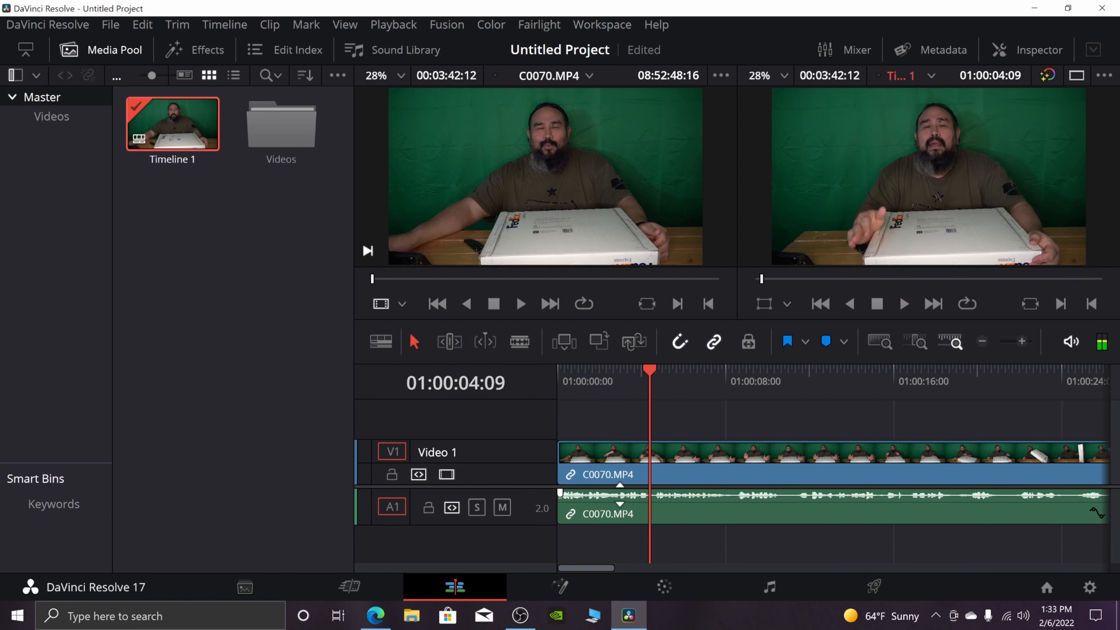
key("space")
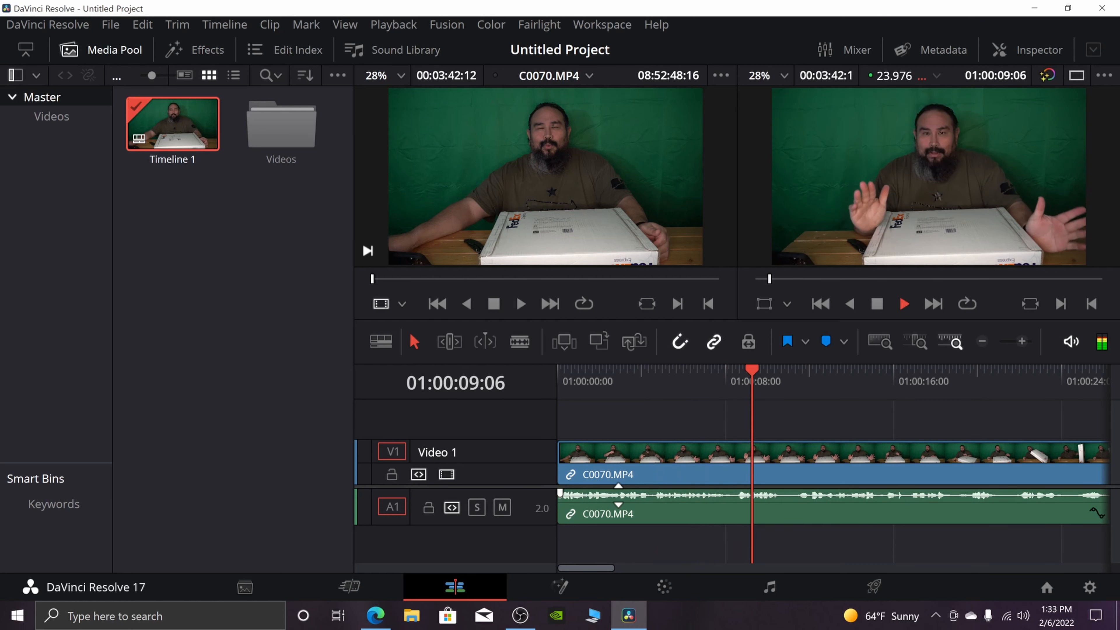
key("space")
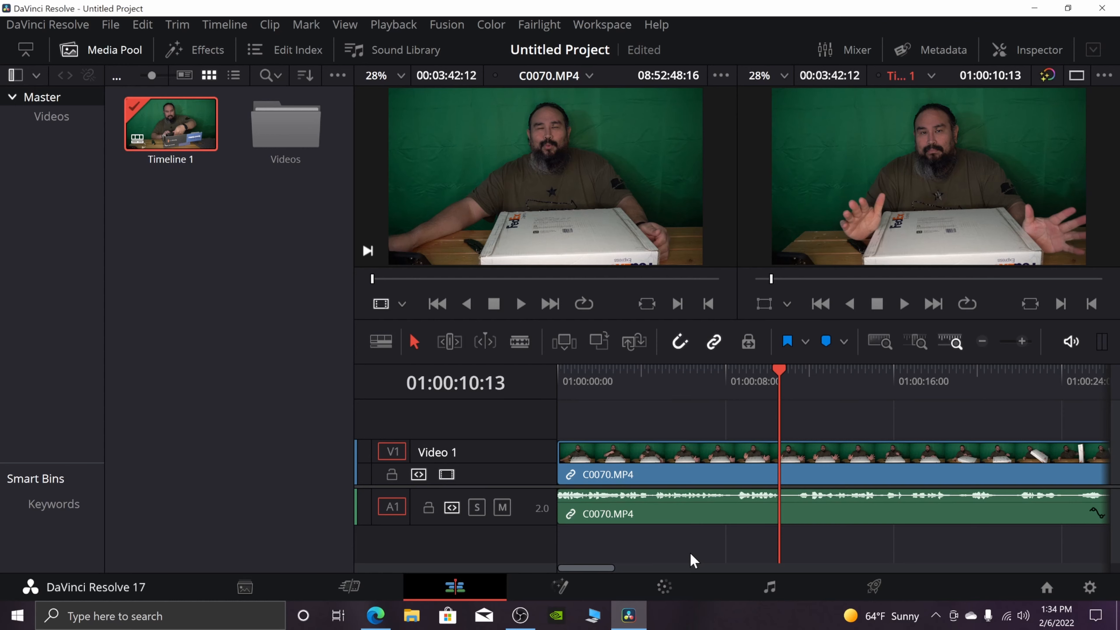
- Switch to the Color page and add a control point in the shadows of the clip's custom curve
left_click(661, 587)
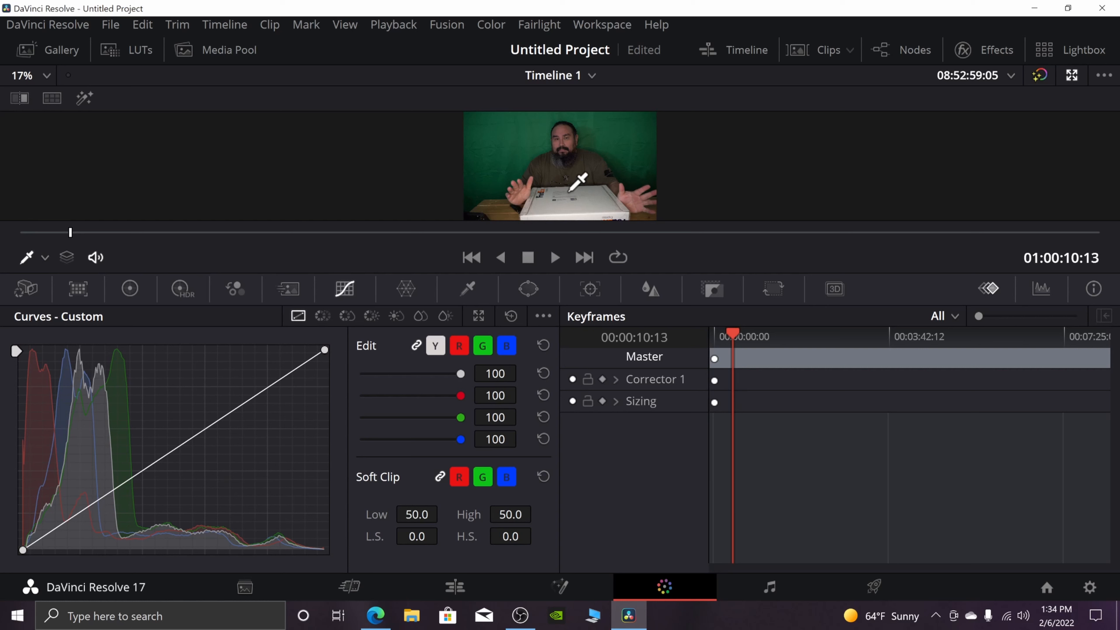
left_click(62, 519)
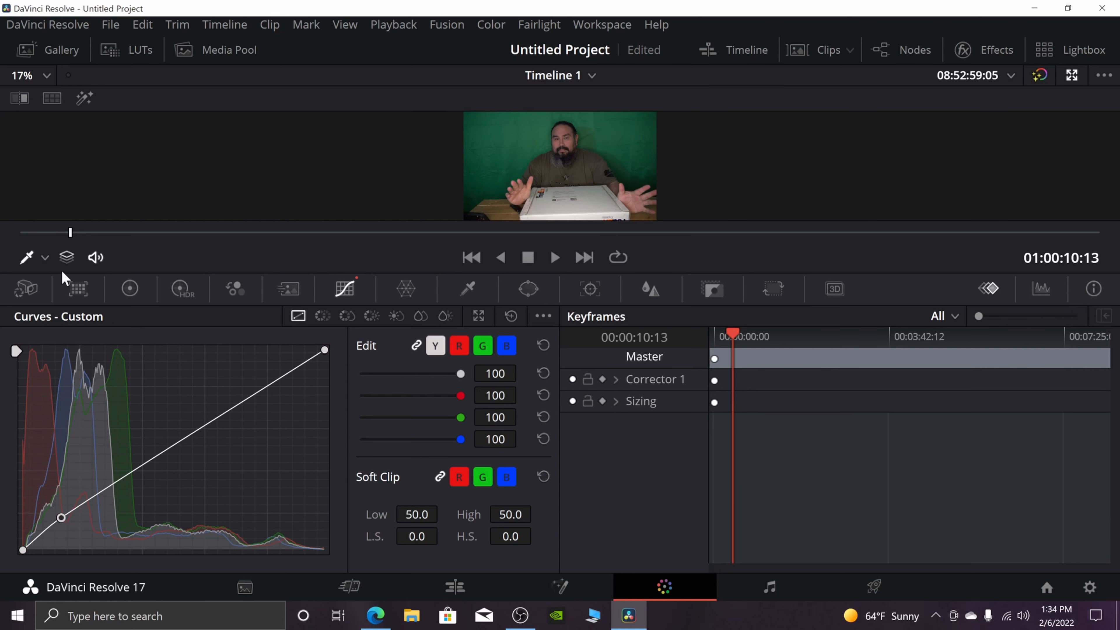
- Look through the Primaries wheels, HDR wheels and RGB Mixer, and return to the custom curve
left_click(139, 292)
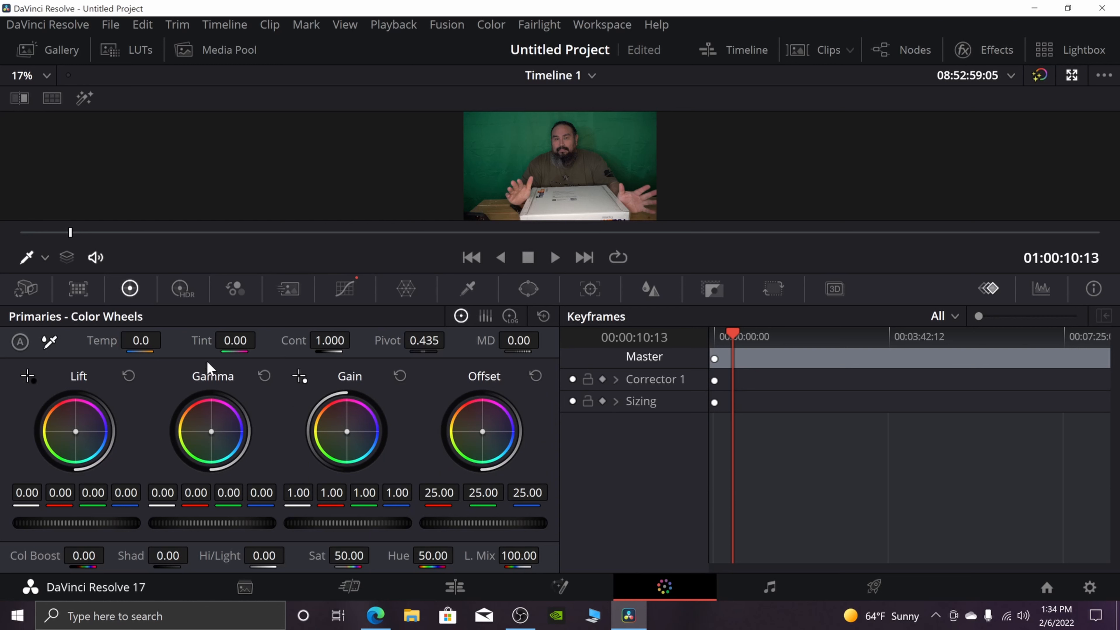
left_click(181, 291)
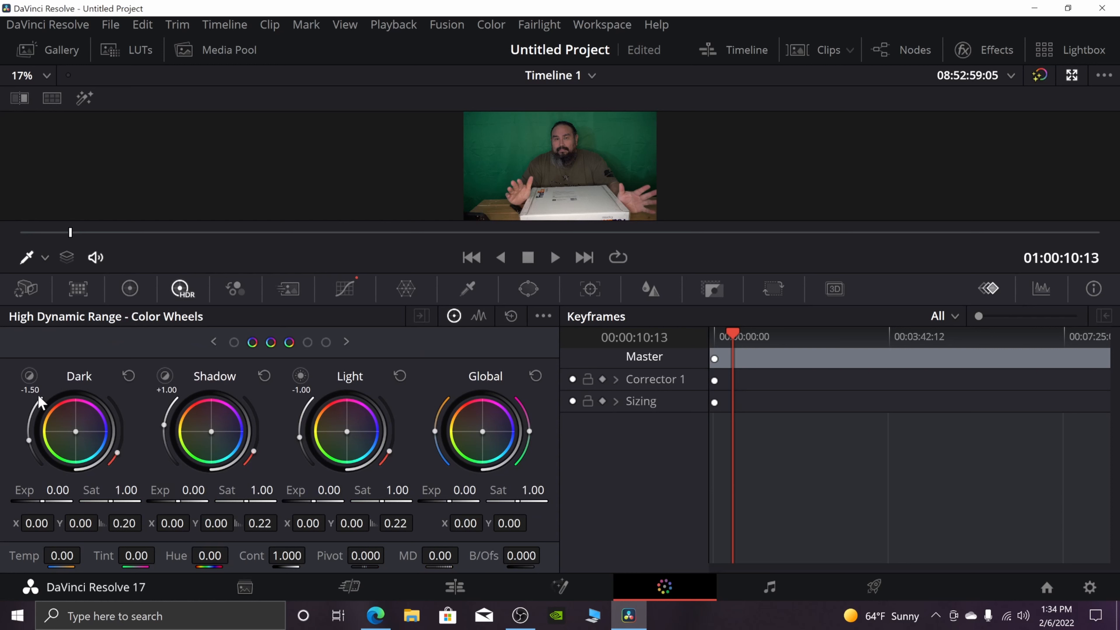
left_click(225, 292)
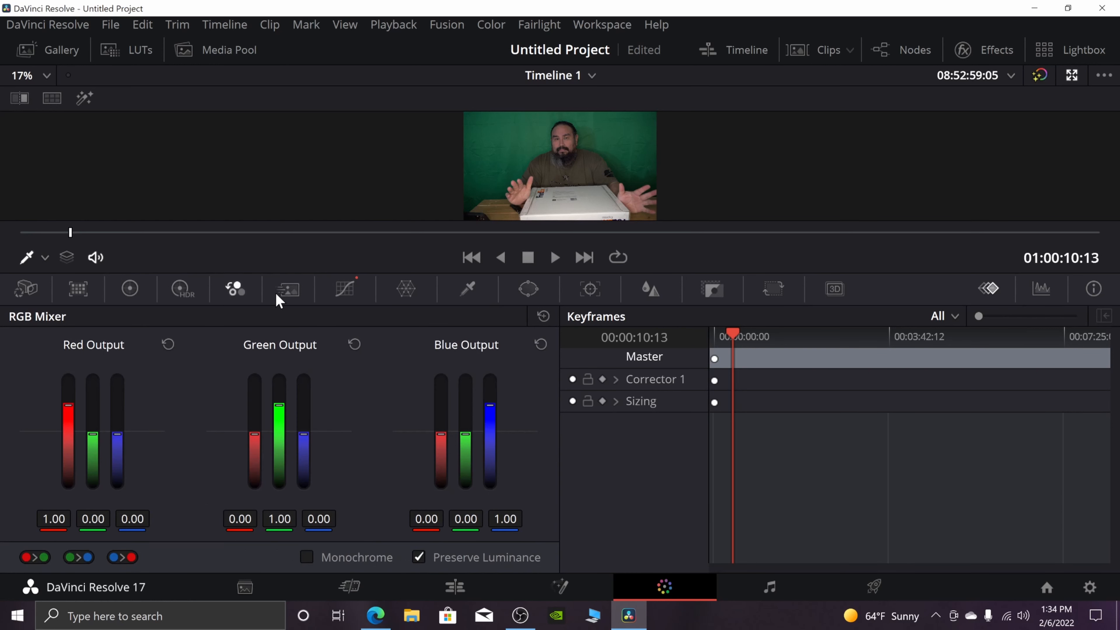
left_click(287, 291)
left_click(336, 293)
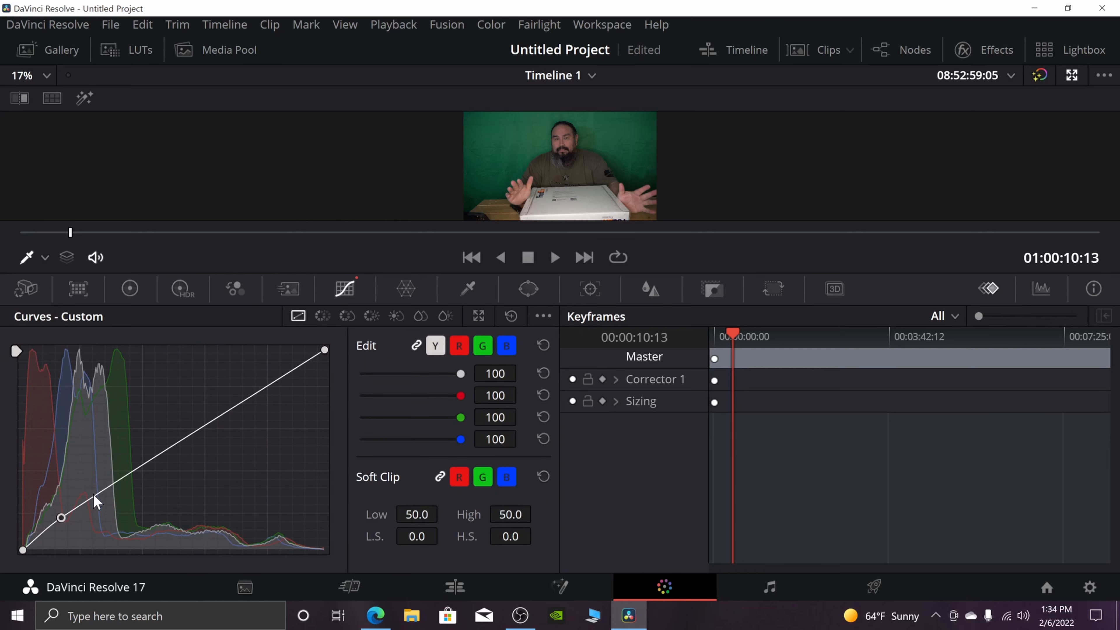
- Brighten the clip by adding points along the custom curve from shadows to highlights and raising its midtones
left_click_drag(96, 493, 138, 461)
left_click_drag(182, 430, 281, 381)
left_click(211, 401)
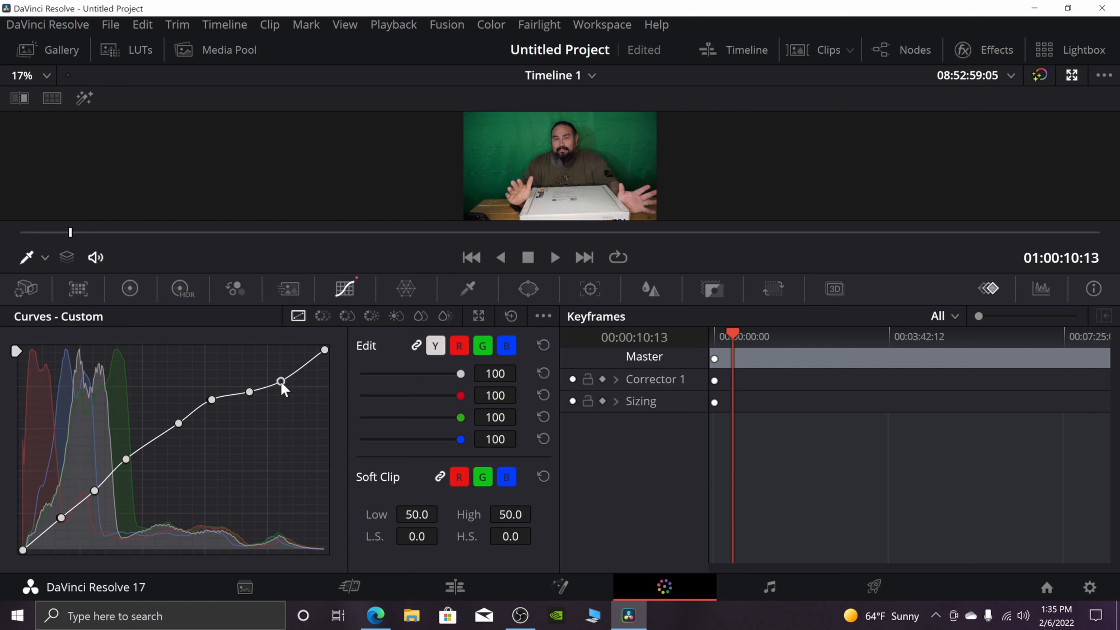
- Play back a few seconds of the graded clip to check it, and turn on the reference wipe
key("space")
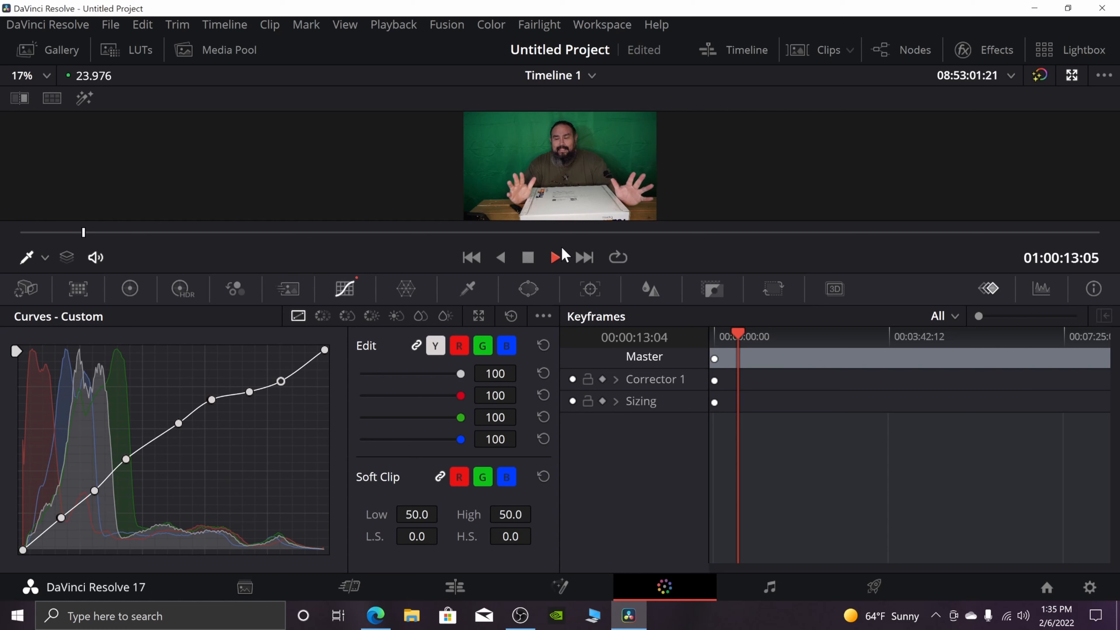
left_click(556, 255)
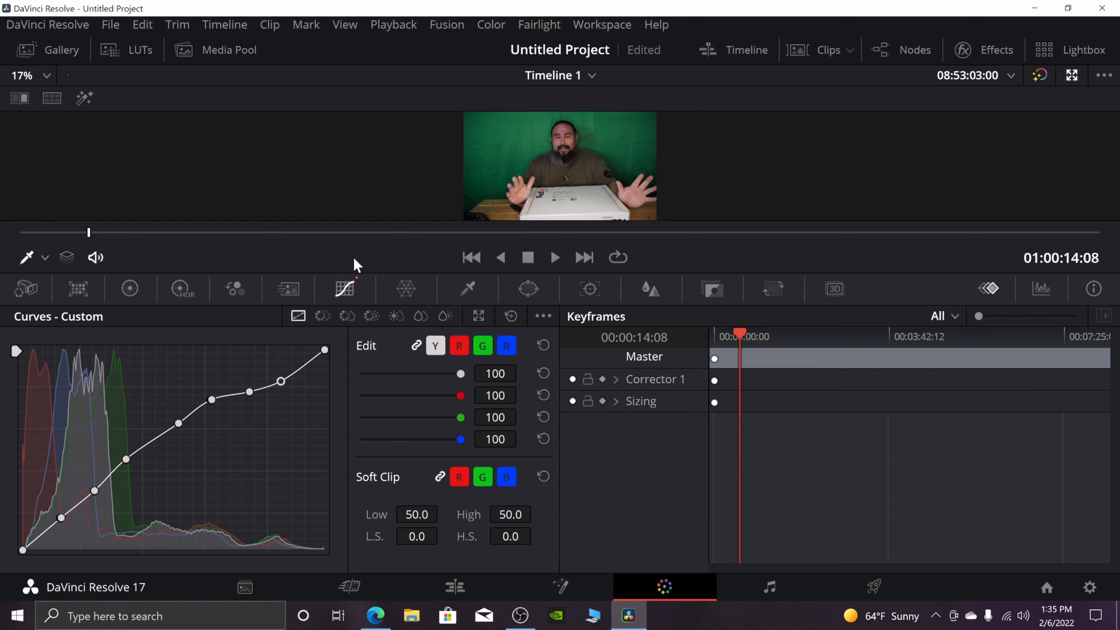
key("ctrl+w")
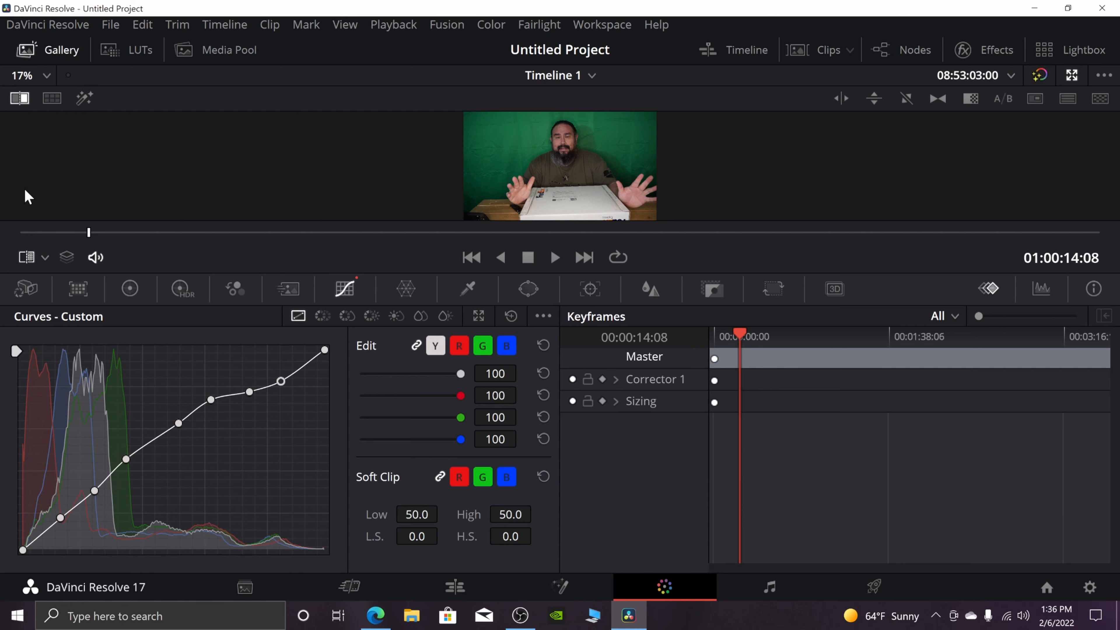
- Delete the existing still from the PowerGrade 1 album in the Gallery
left_click(135, 52)
left_click(51, 49)
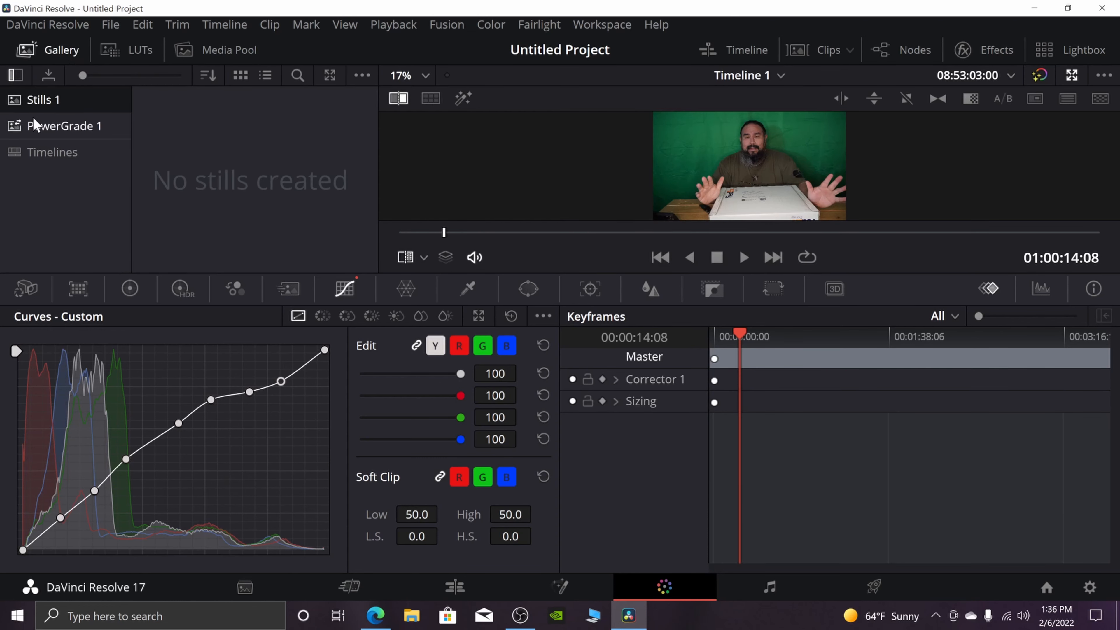
left_click(34, 127)
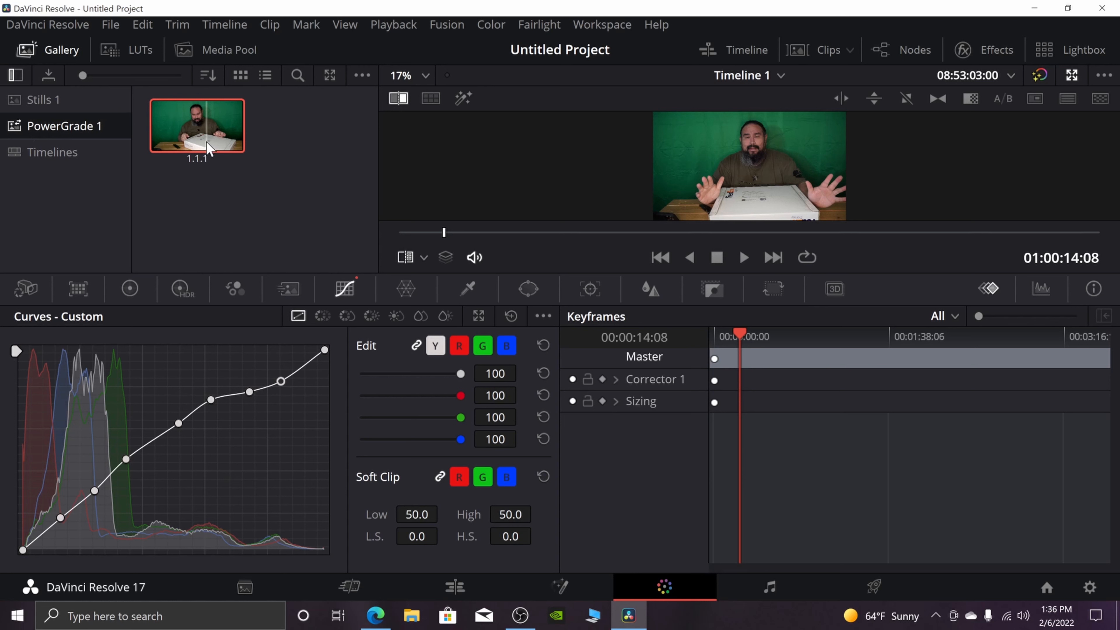
key("Delete")
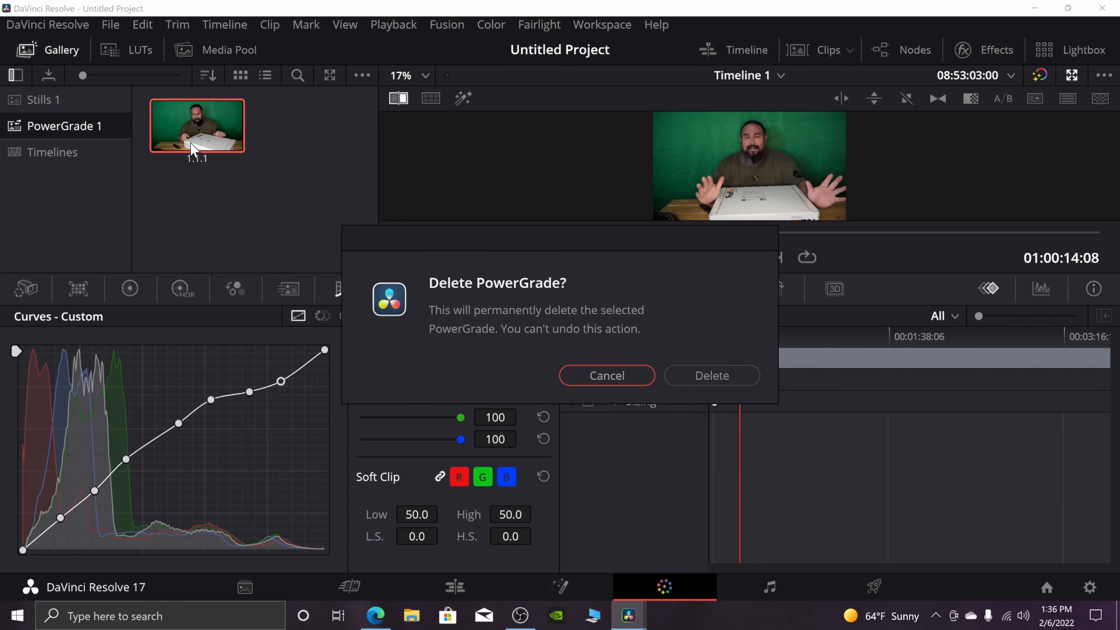
left_click(672, 380)
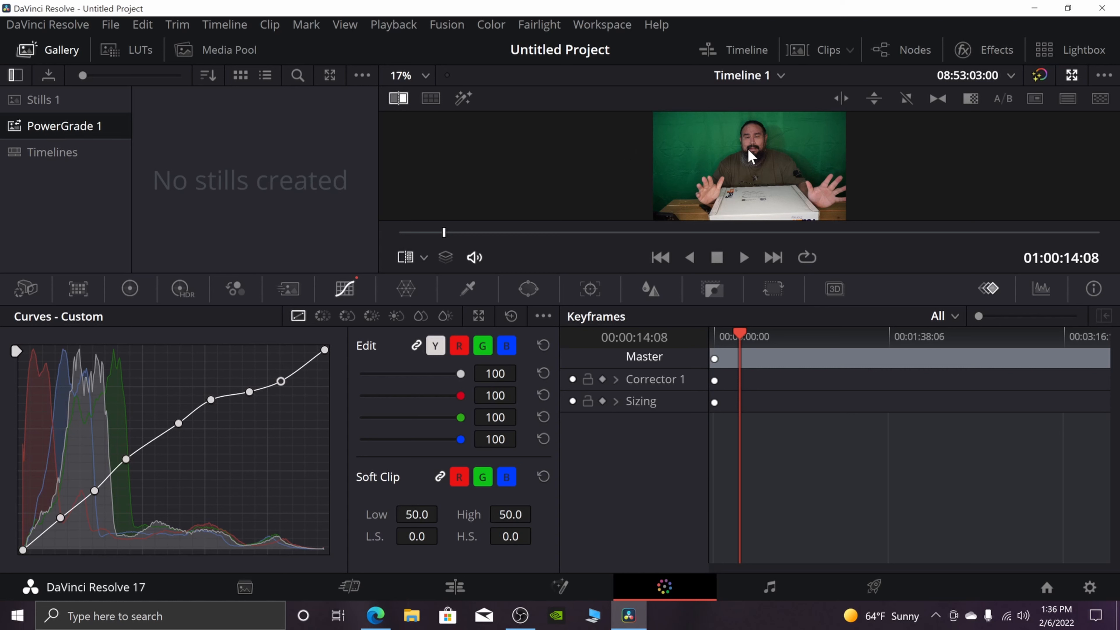
- Grab a still of the graded frame into the PowerGrade 1 album and view the still's available options
right_click(753, 137)
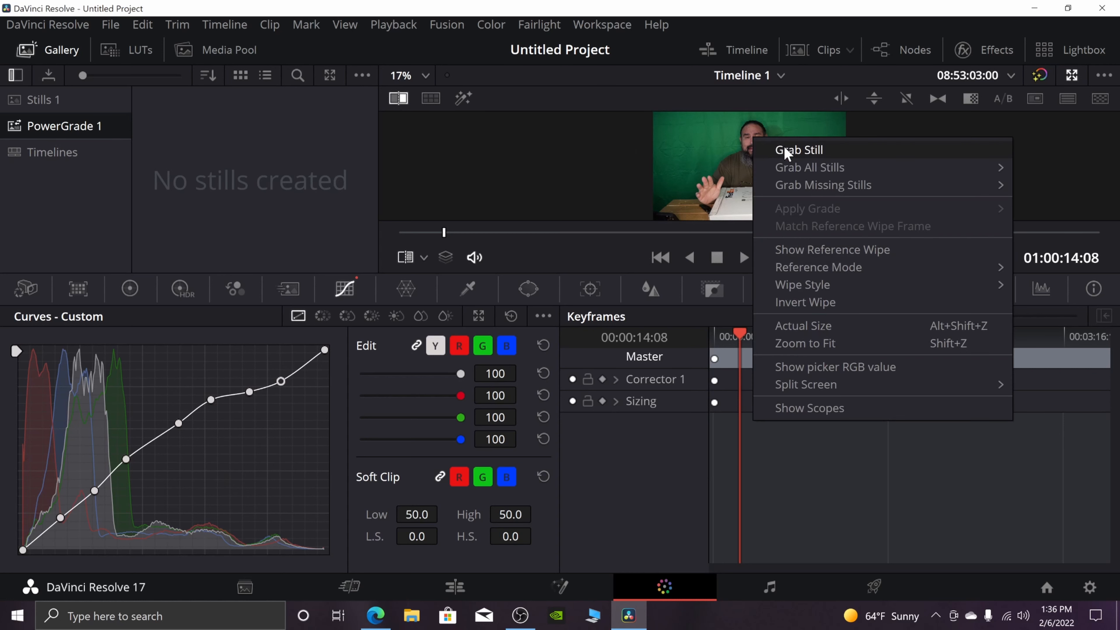
left_click(794, 149)
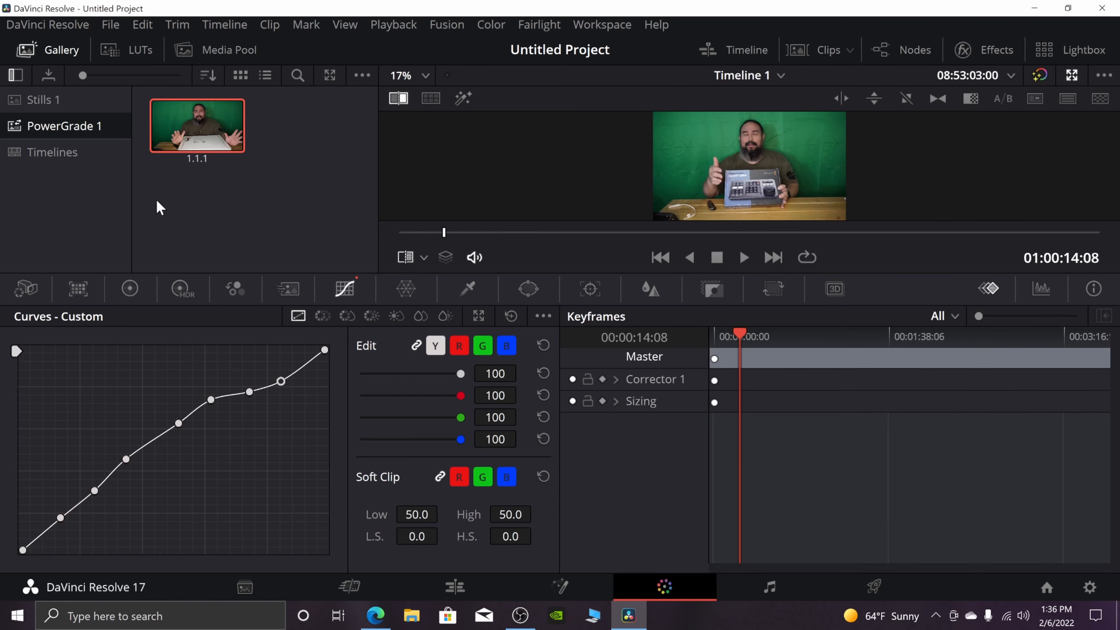
right_click(199, 168)
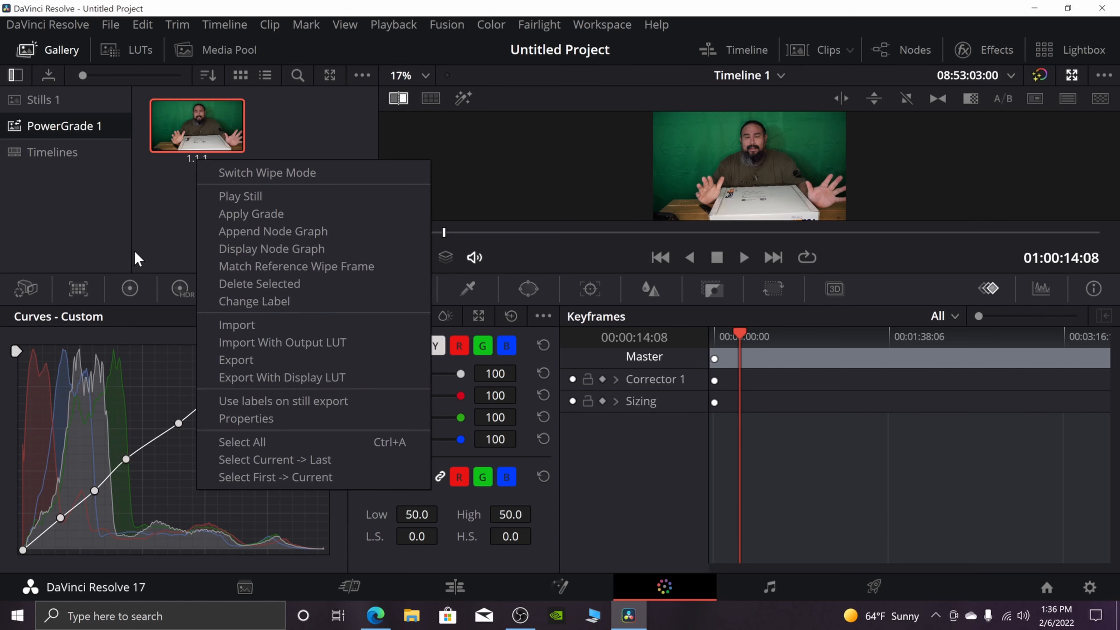
left_click(147, 230)
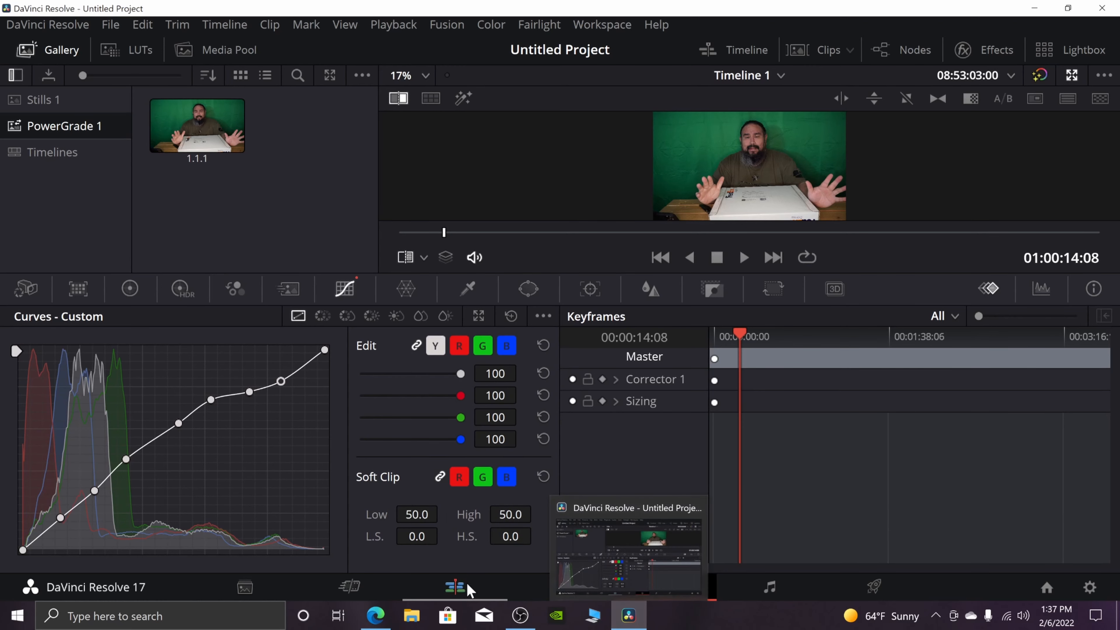
- Return to the Edit page and play back the graded clip in short stretches to review it
left_click(462, 588)
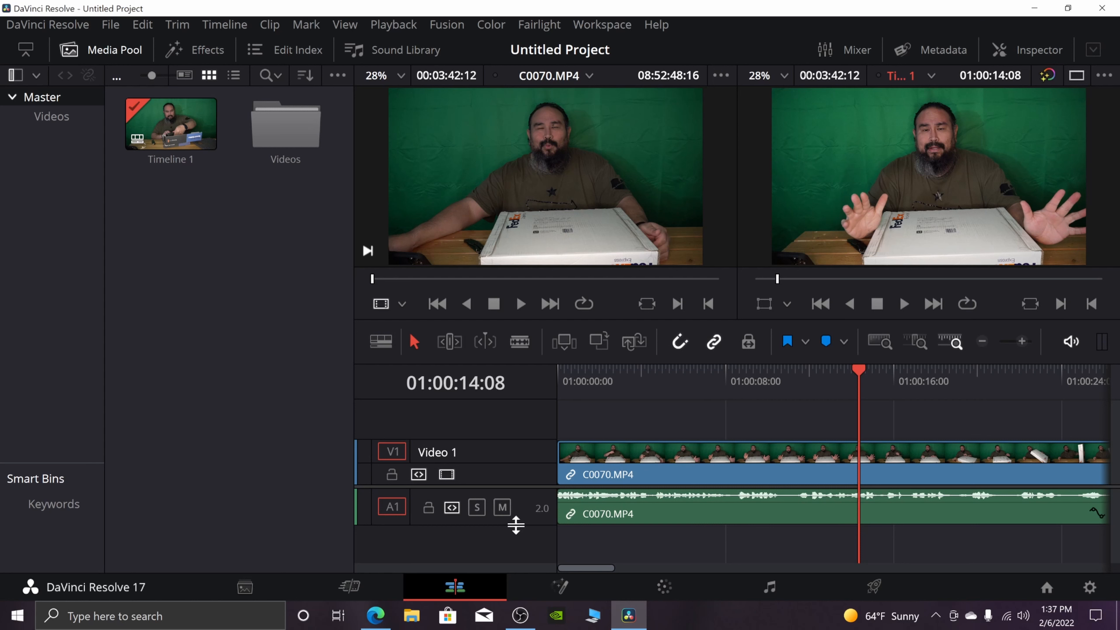
key("space")
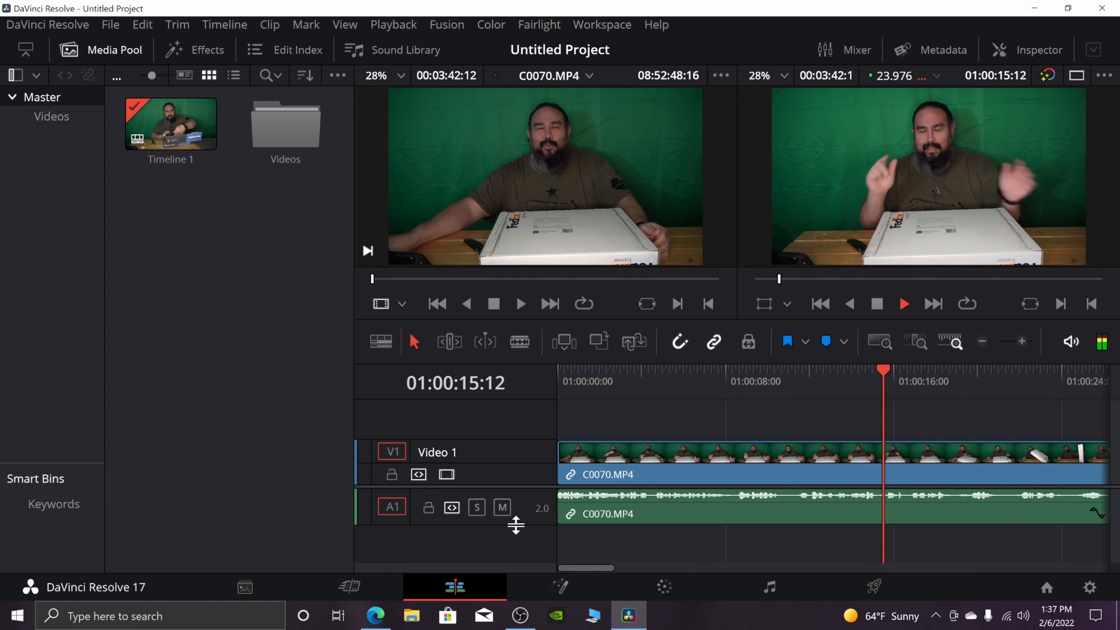
key("space")
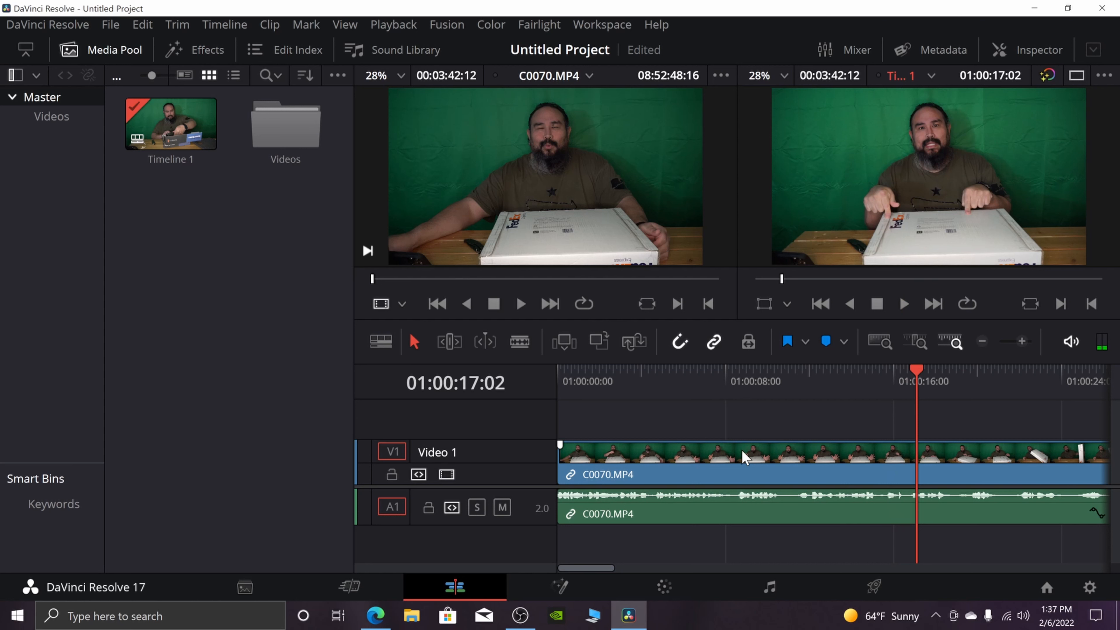
key("space")
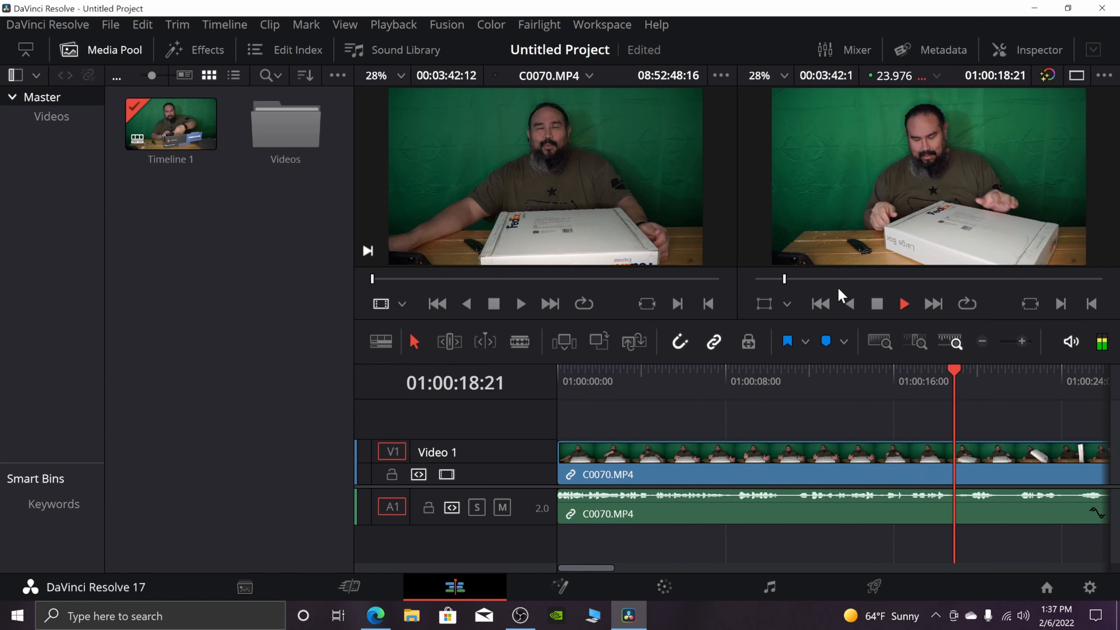
key("space")
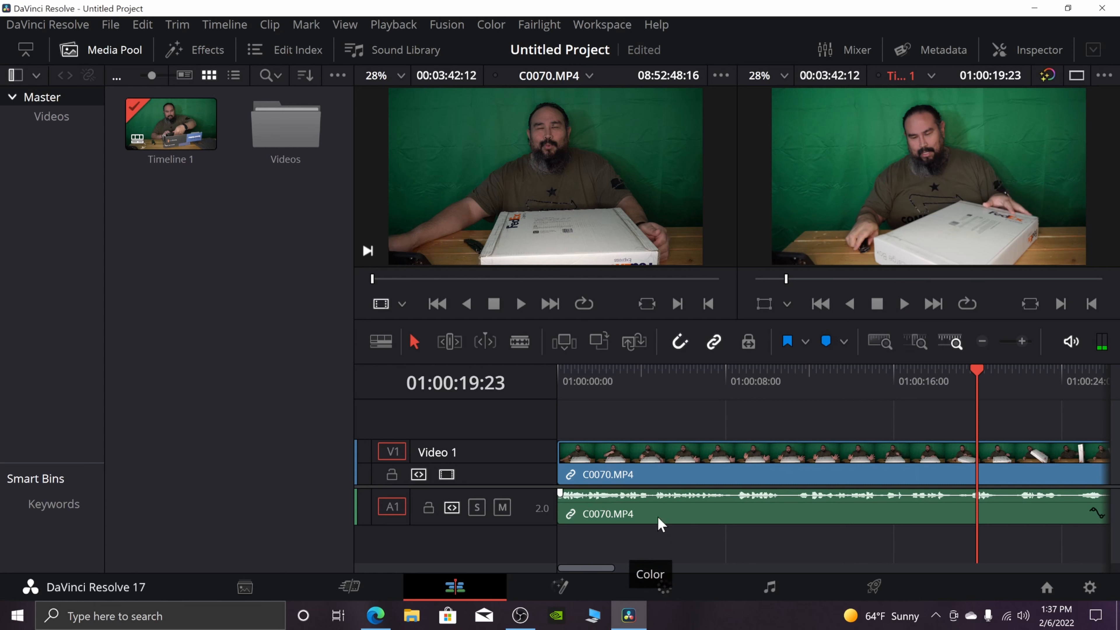
- Play back one more short stretch of the graded clip on the timeline
key("space")
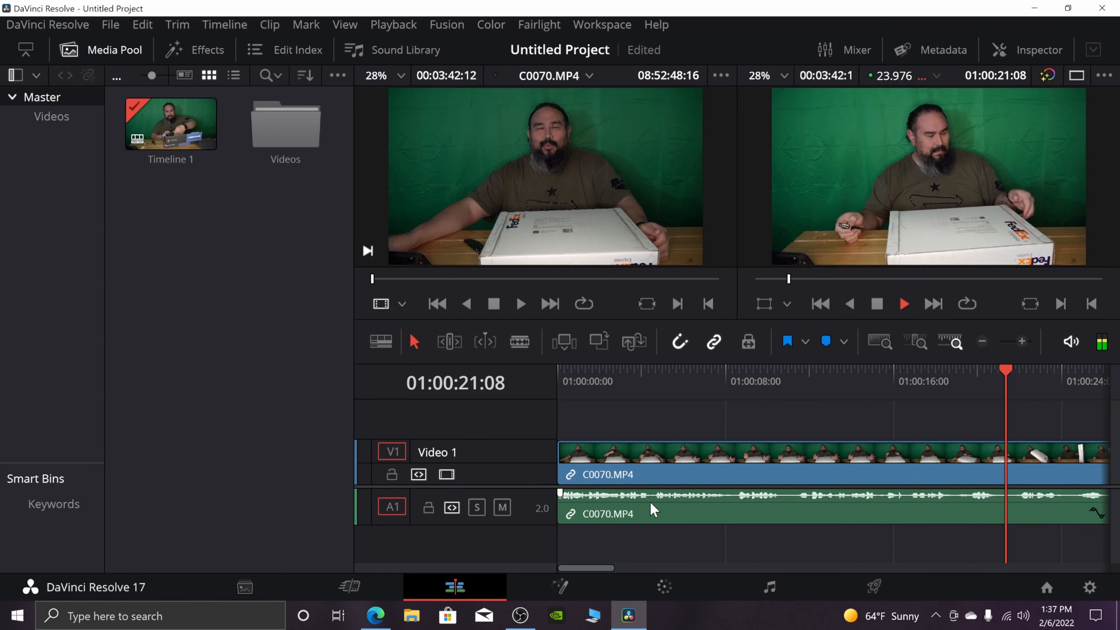
key("space")
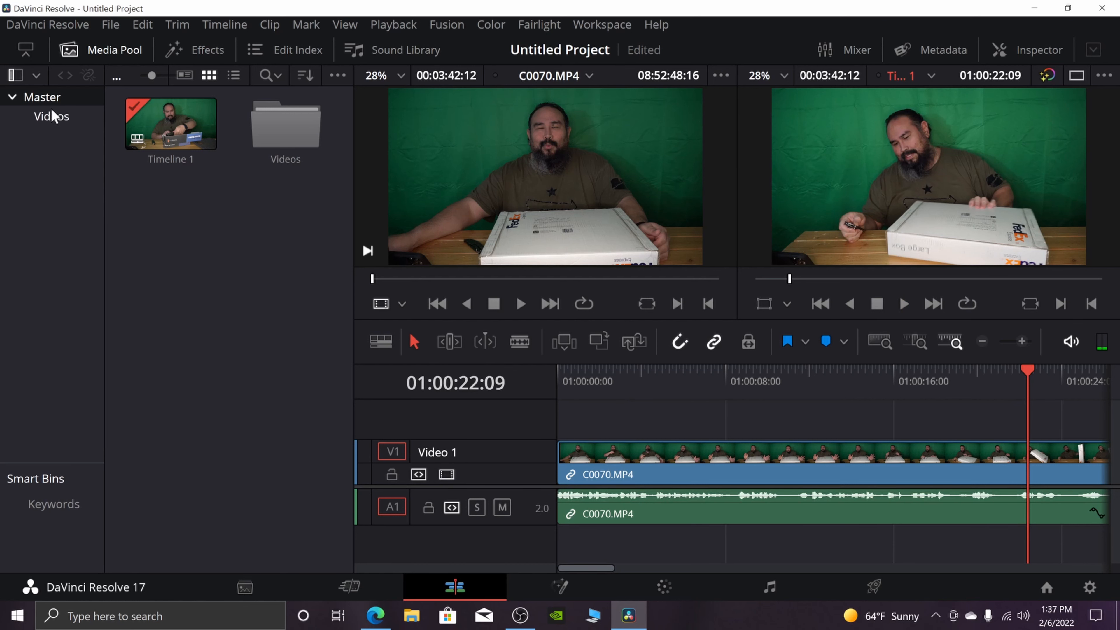
left_click(84, 60)
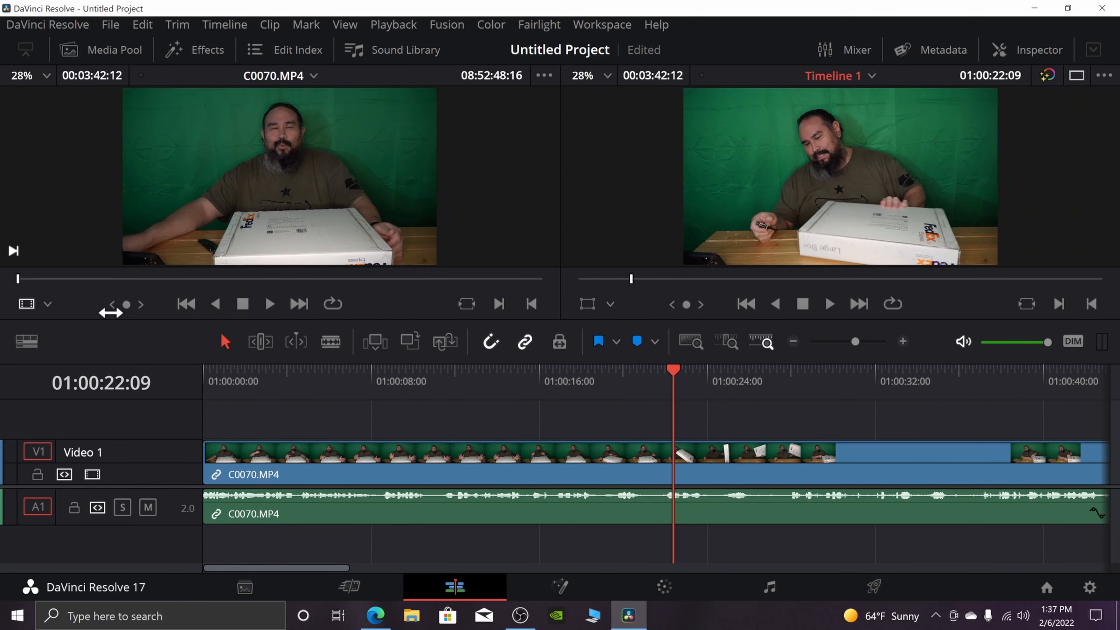
left_click(202, 200)
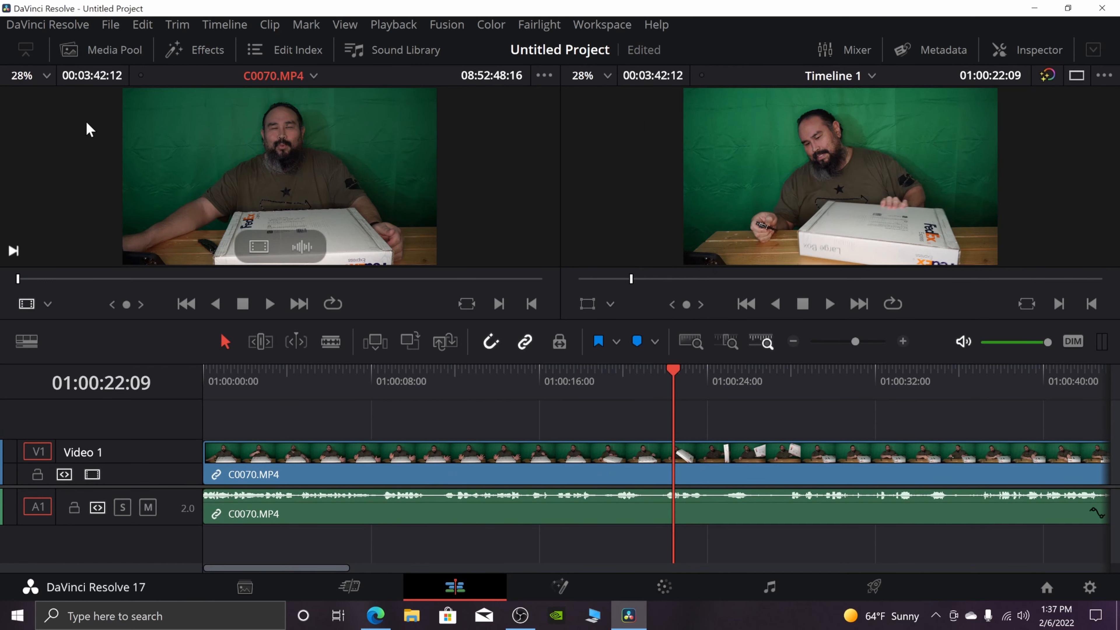
left_click(86, 42)
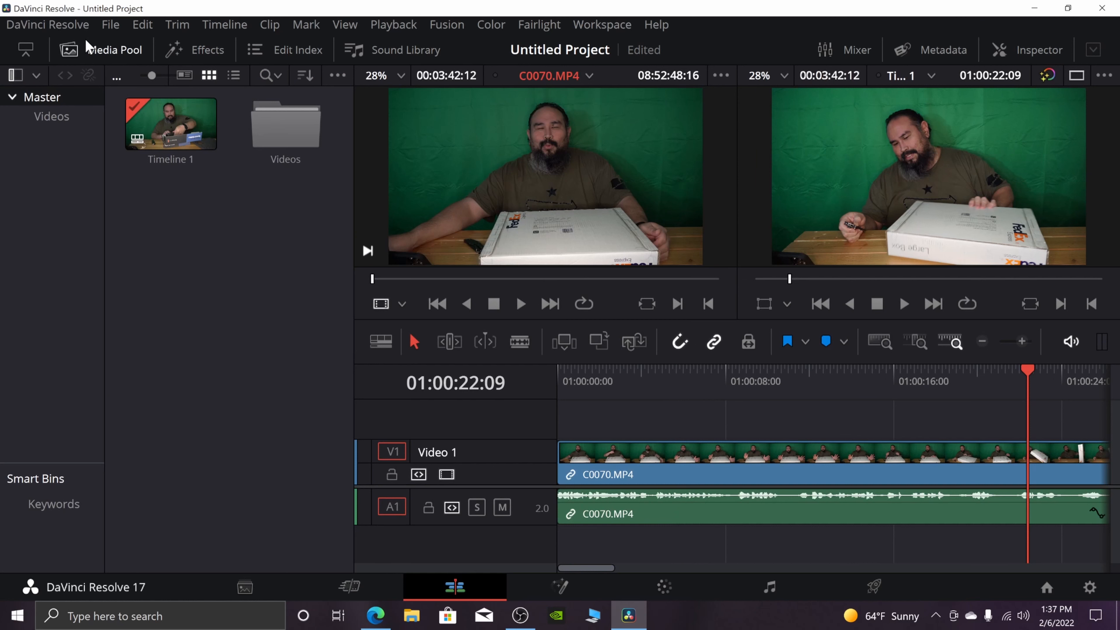
- Delete Timeline 1 from the media pool, then remove the C0070.MP4 clip from the Videos bin
left_click(157, 138)
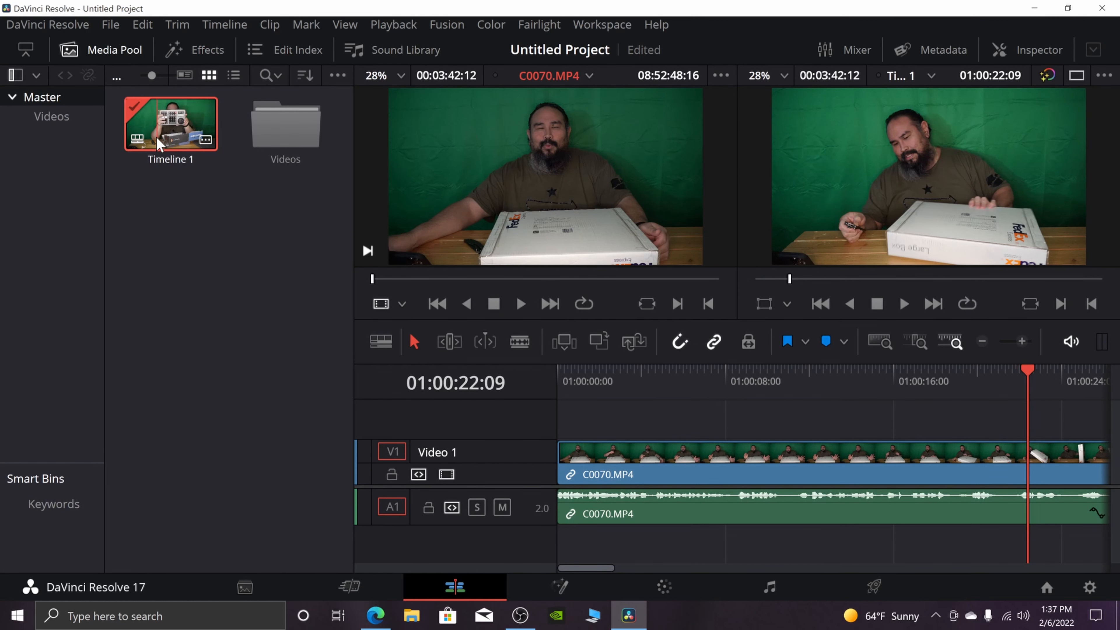
key("Delete")
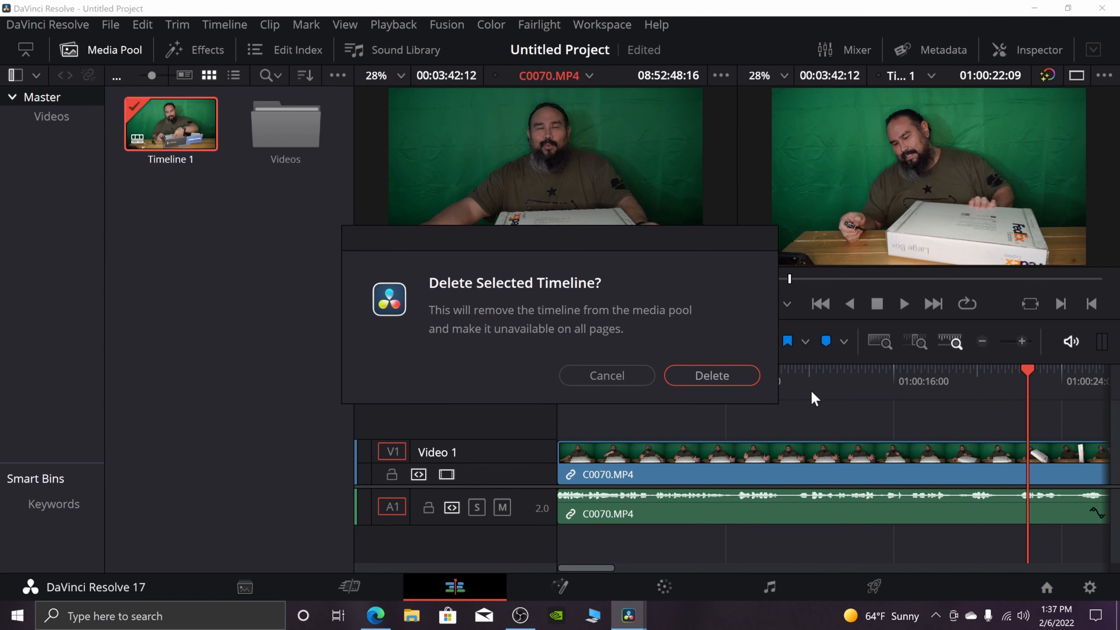
left_click(712, 375)
double_click(170, 123)
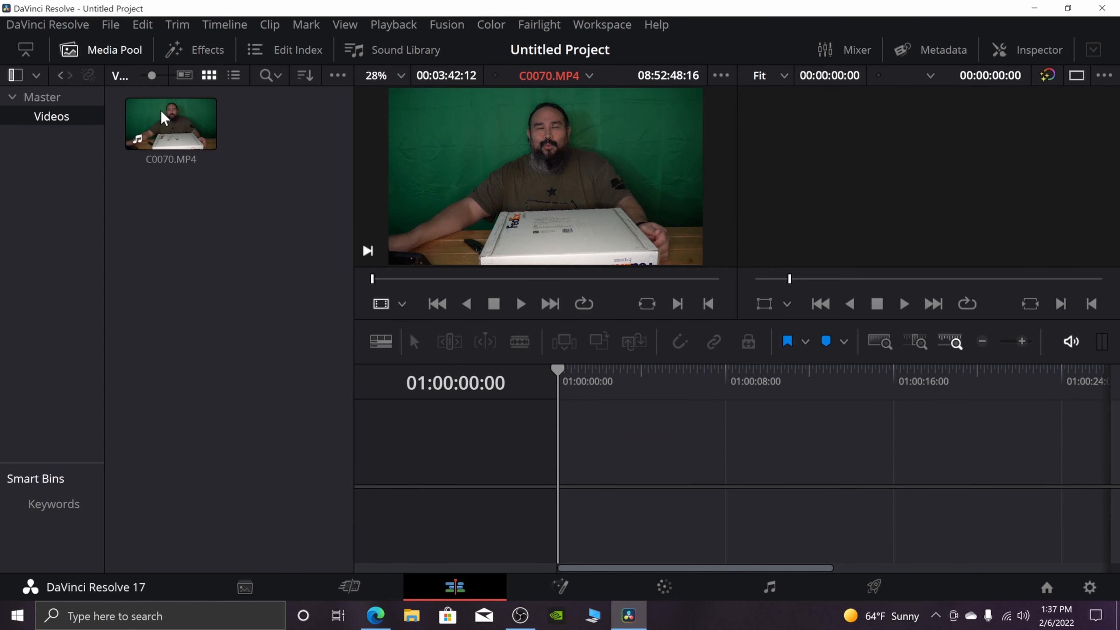
left_click(163, 137)
key("Delete")
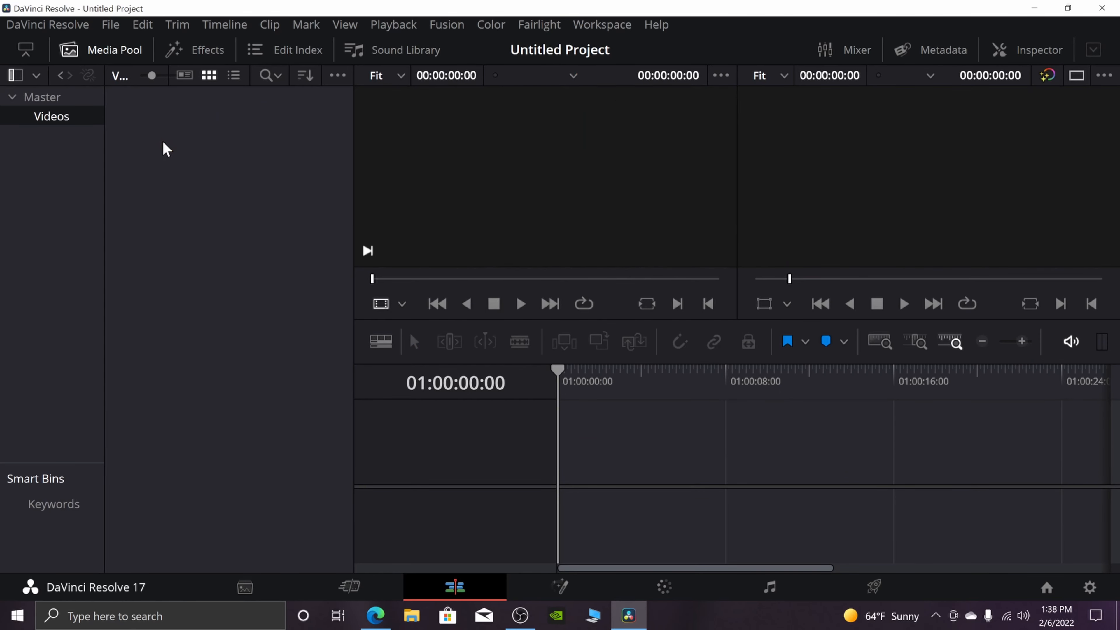
right_click(163, 144)
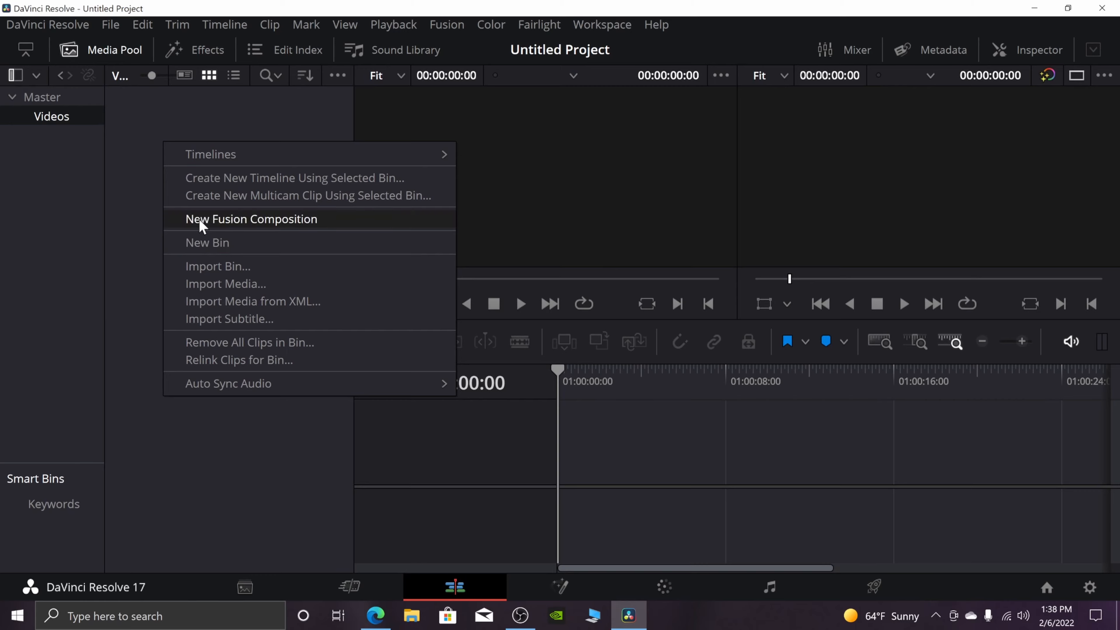
left_click(200, 267)
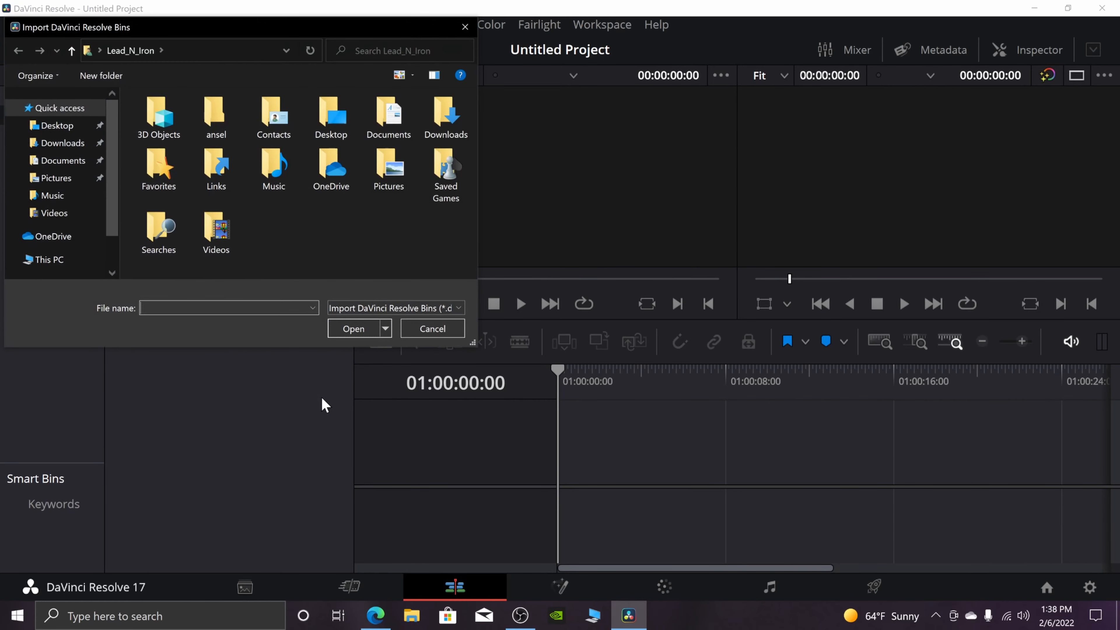
left_click(405, 328)
- Import C0070.MP4 into the Videos bin and place it at the very start of a new timeline
right_click(169, 266)
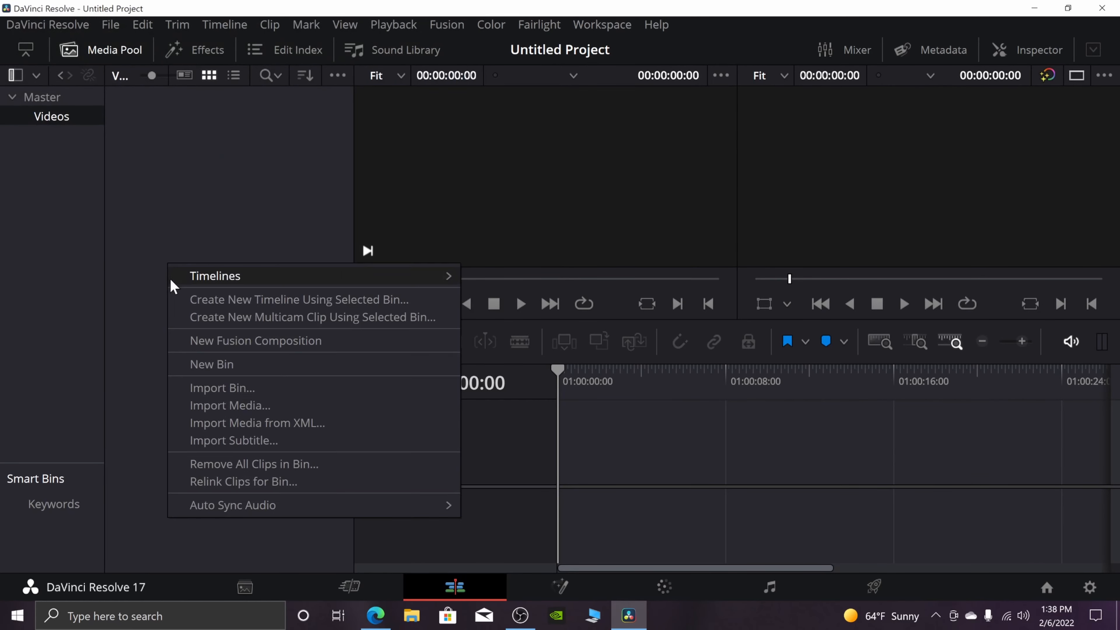
left_click(233, 403)
double_click(156, 138)
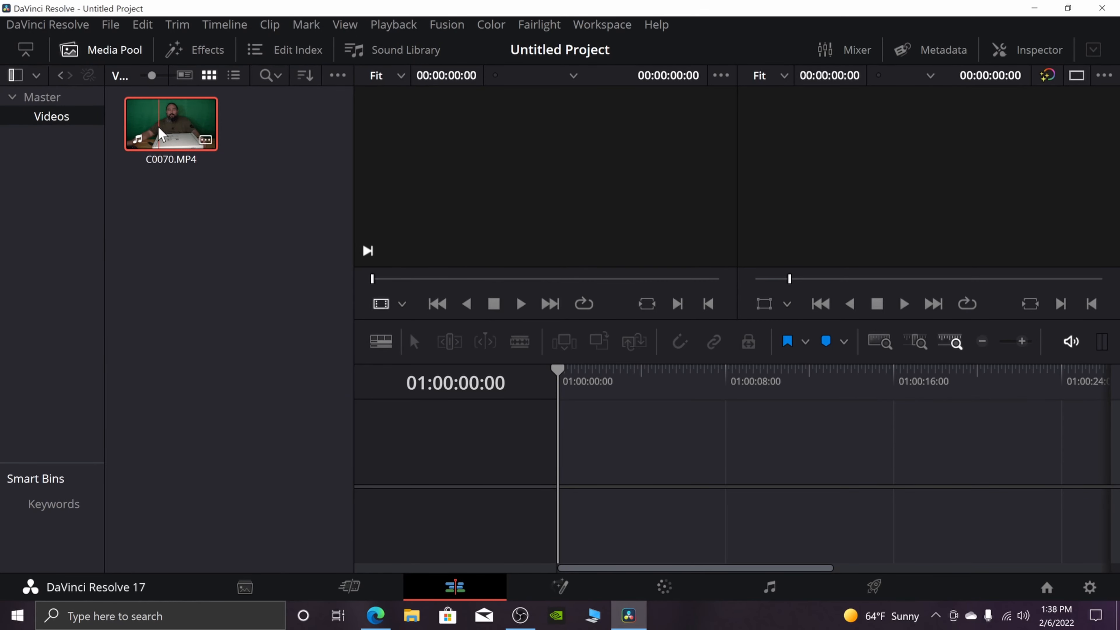
left_click_drag(163, 134, 615, 520)
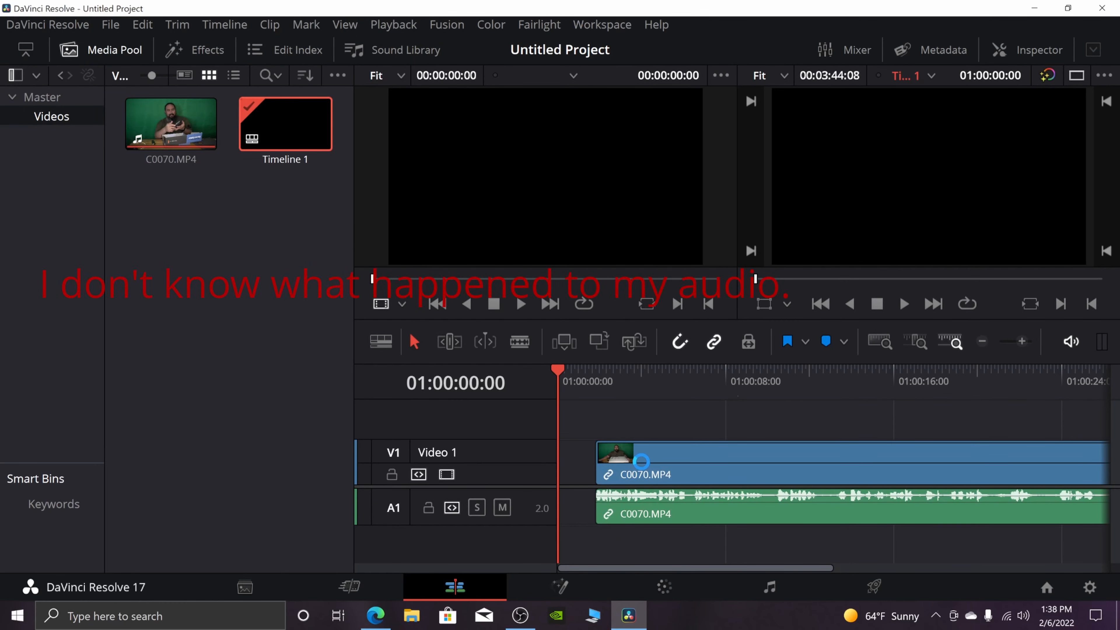
left_click_drag(659, 463, 619, 463)
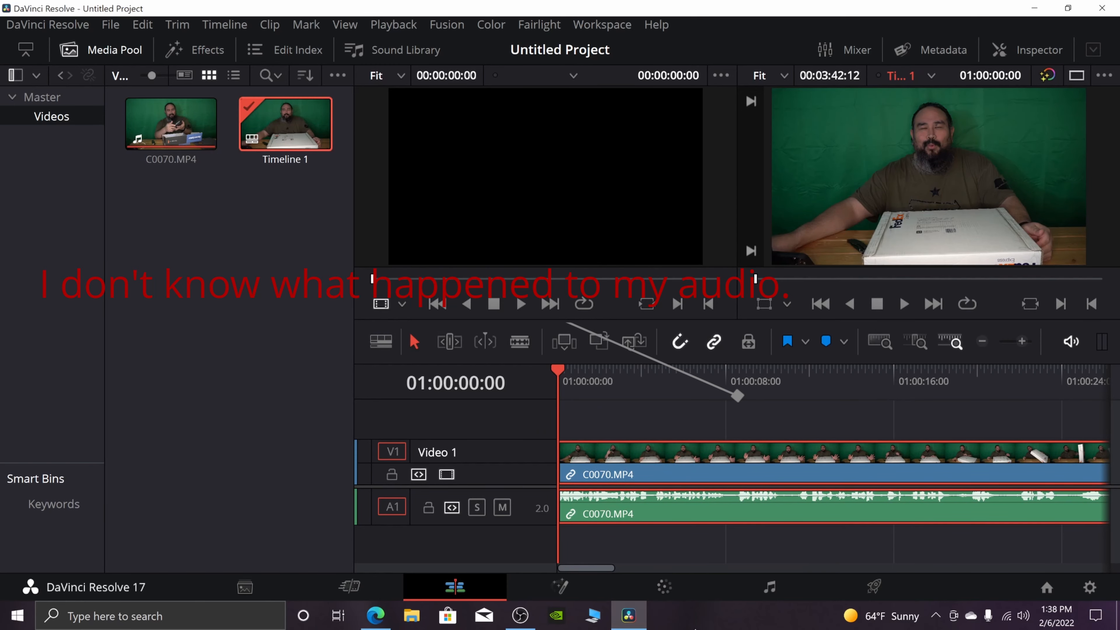
- On the Color page, apply the grade of the still in the PowerGrade 1 album to the newly placed clip
left_click(663, 587)
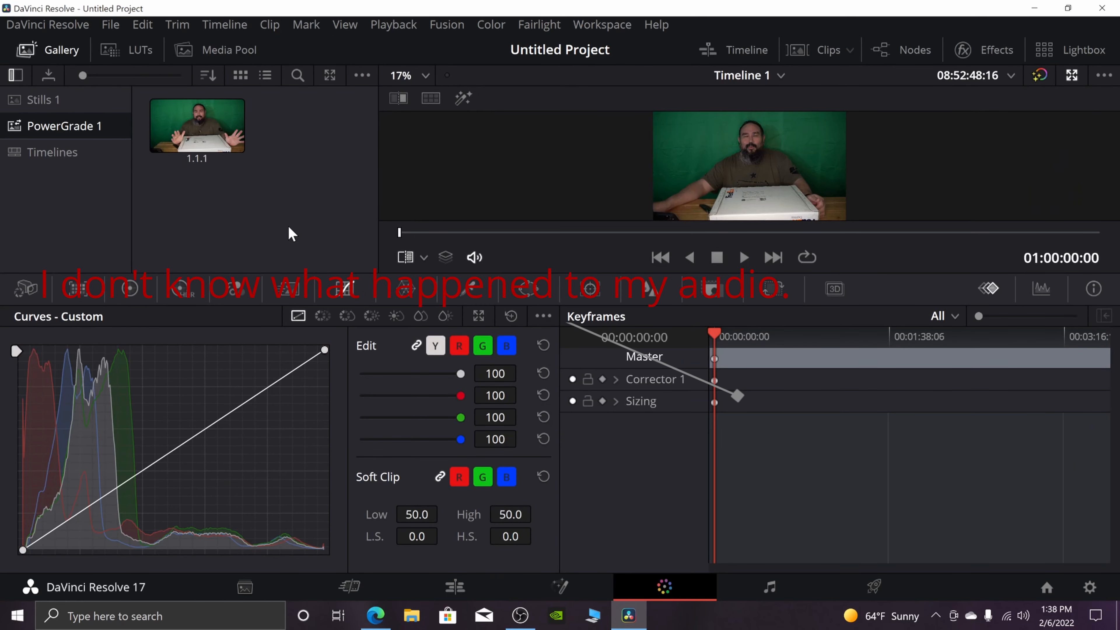
left_click(196, 132)
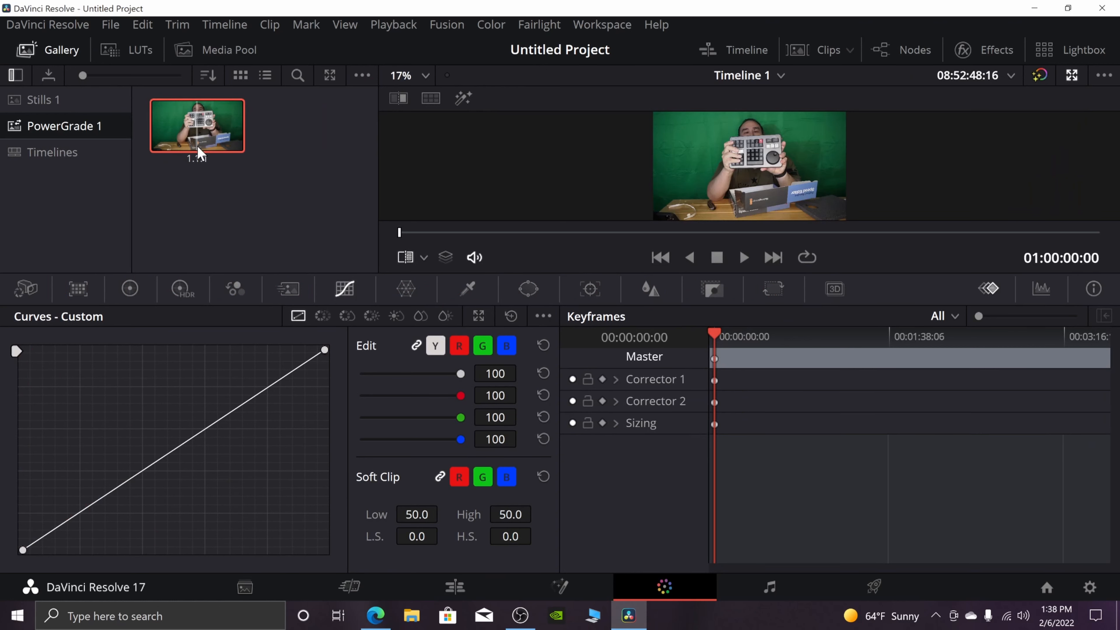
right_click(169, 159)
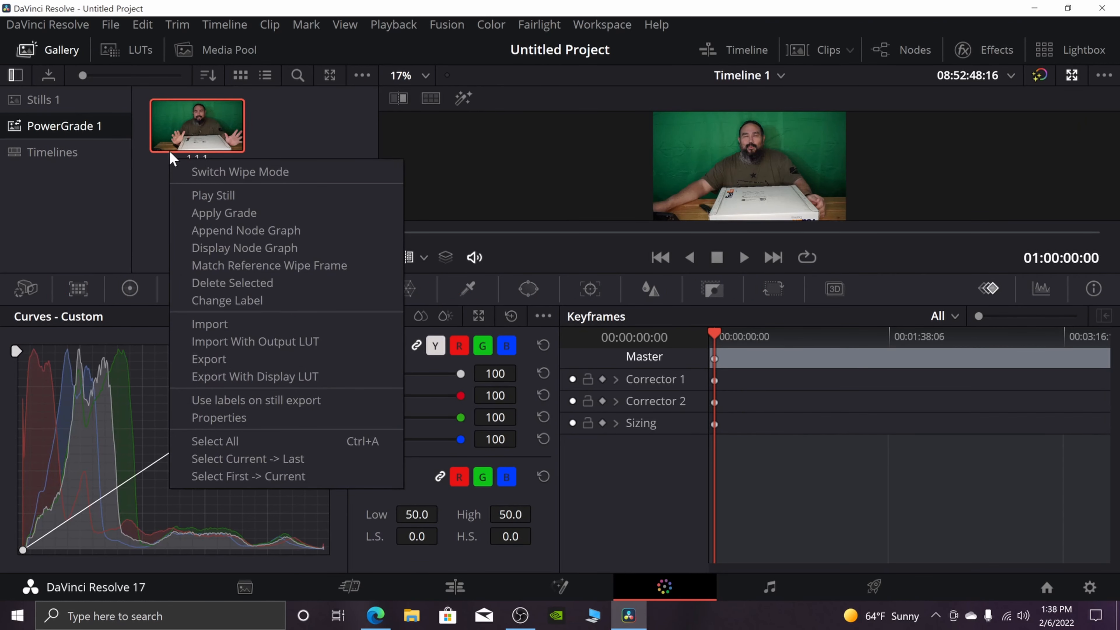
right_click(171, 140)
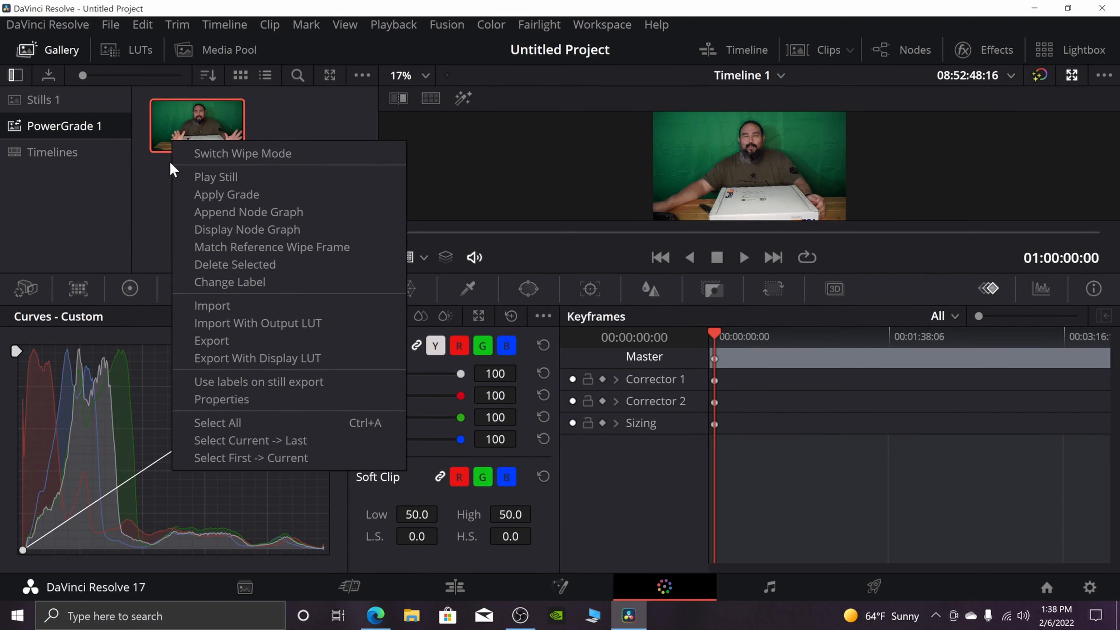
left_click(195, 195)
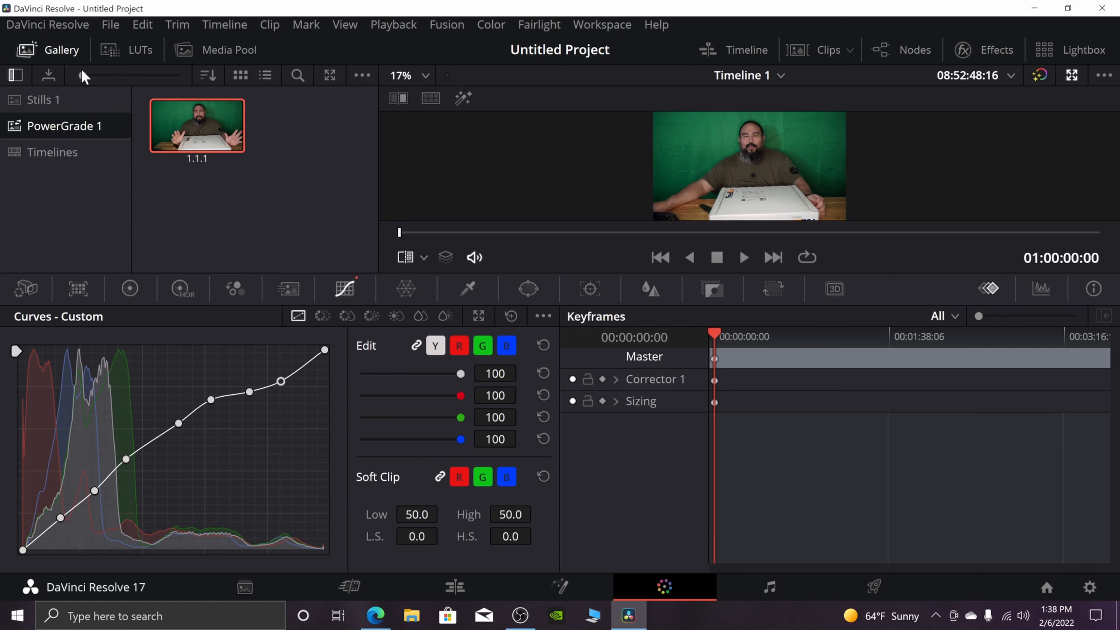
- On the Edit page, lower the audio level of the C0070.MP4 clip and play back its first few seconds
left_click(358, 590)
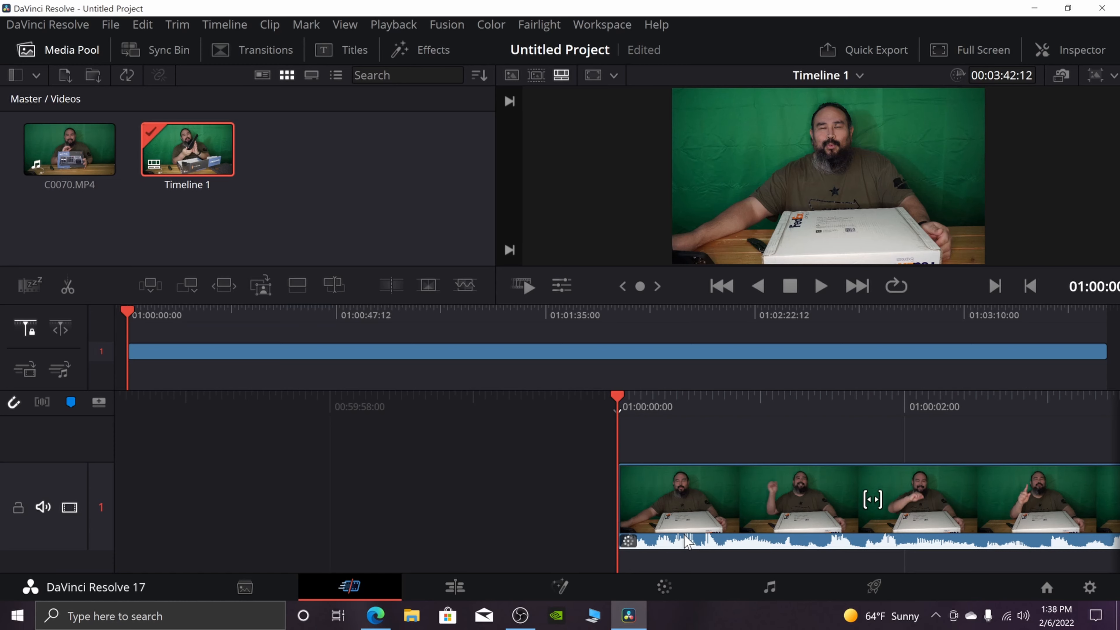
left_click(455, 587)
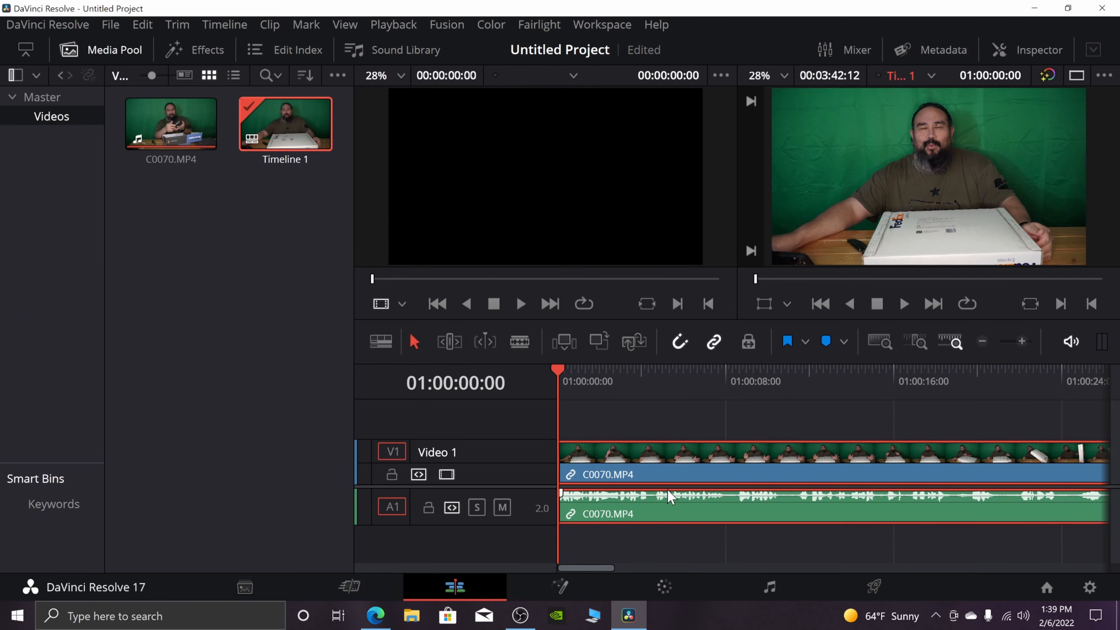
left_click_drag(665, 494, 665, 499)
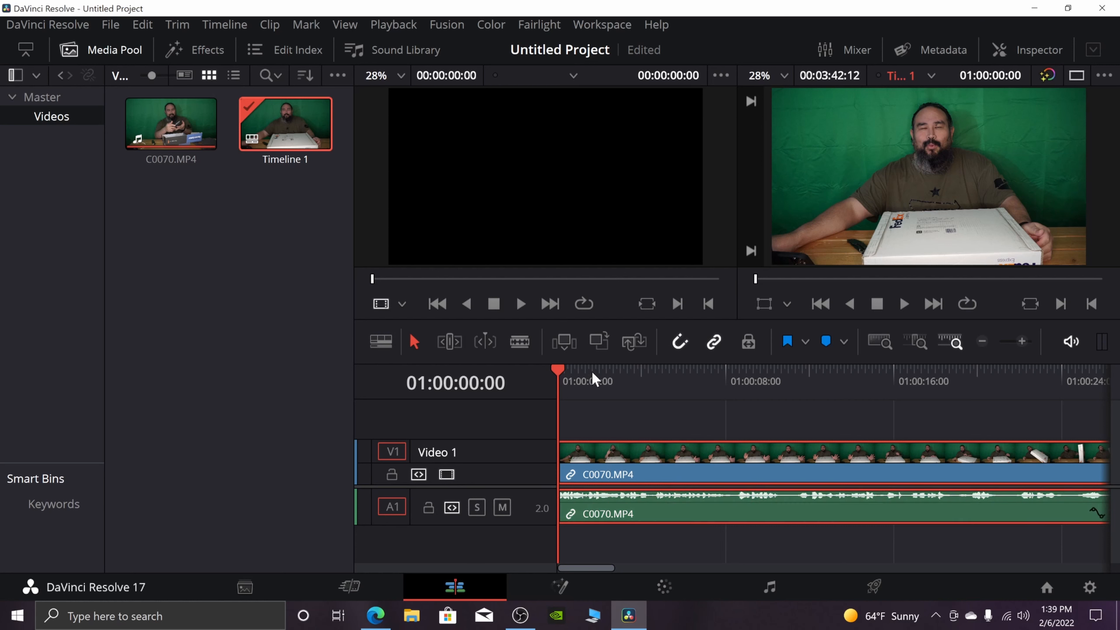
key("space")
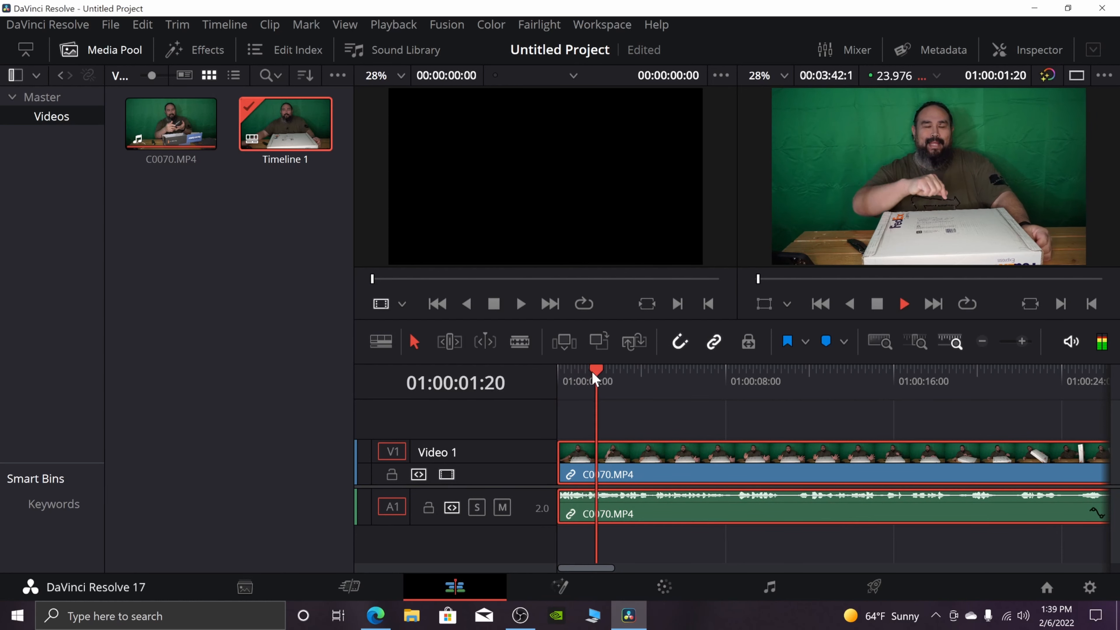
key("space")
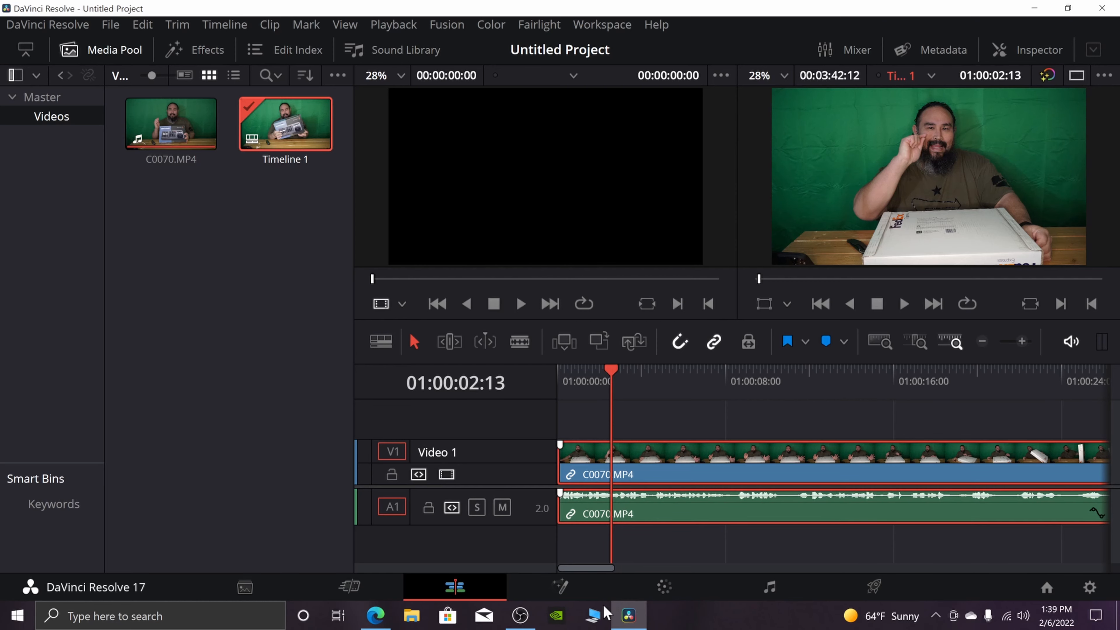
left_click(684, 595)
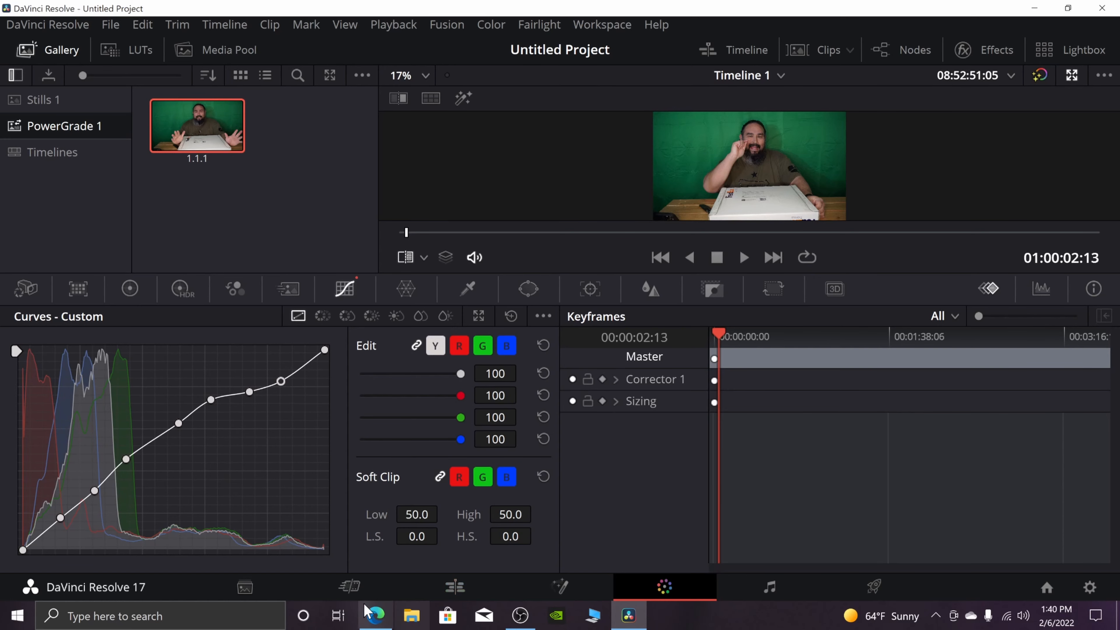
left_click(350, 586)
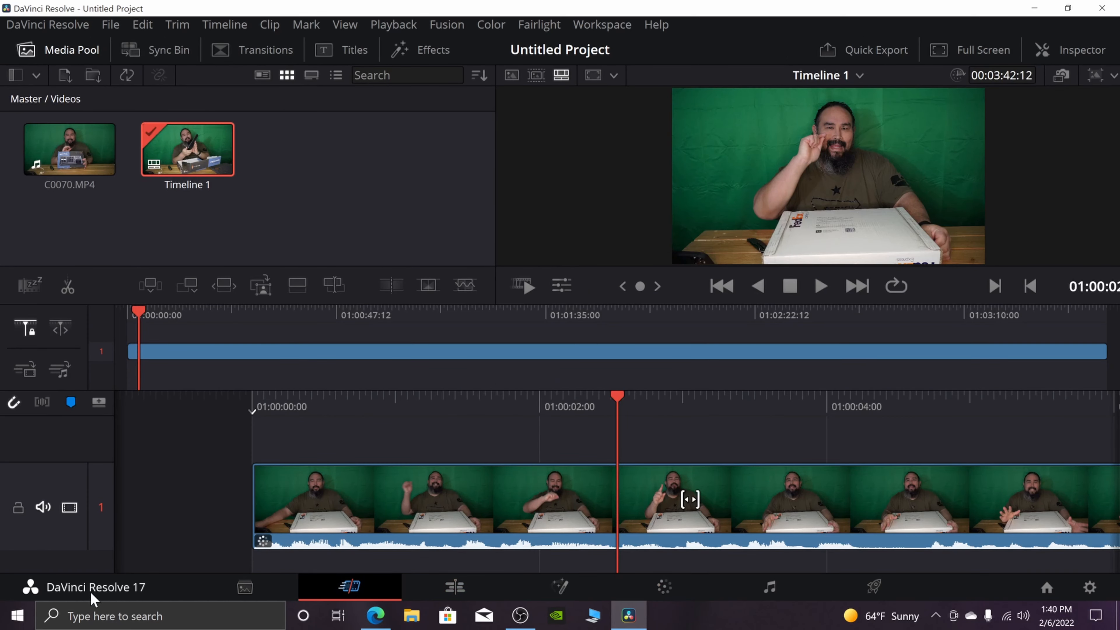
- Open the effects library on the Edit page and locate the Effects category in the Toolbox
left_click(426, 595)
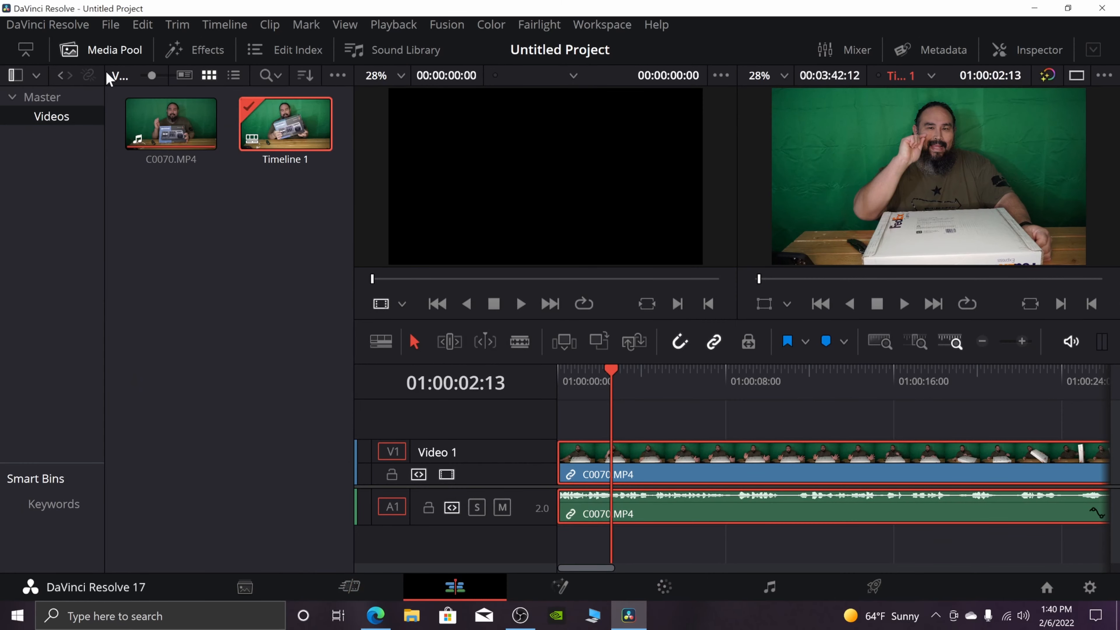
left_click(218, 52)
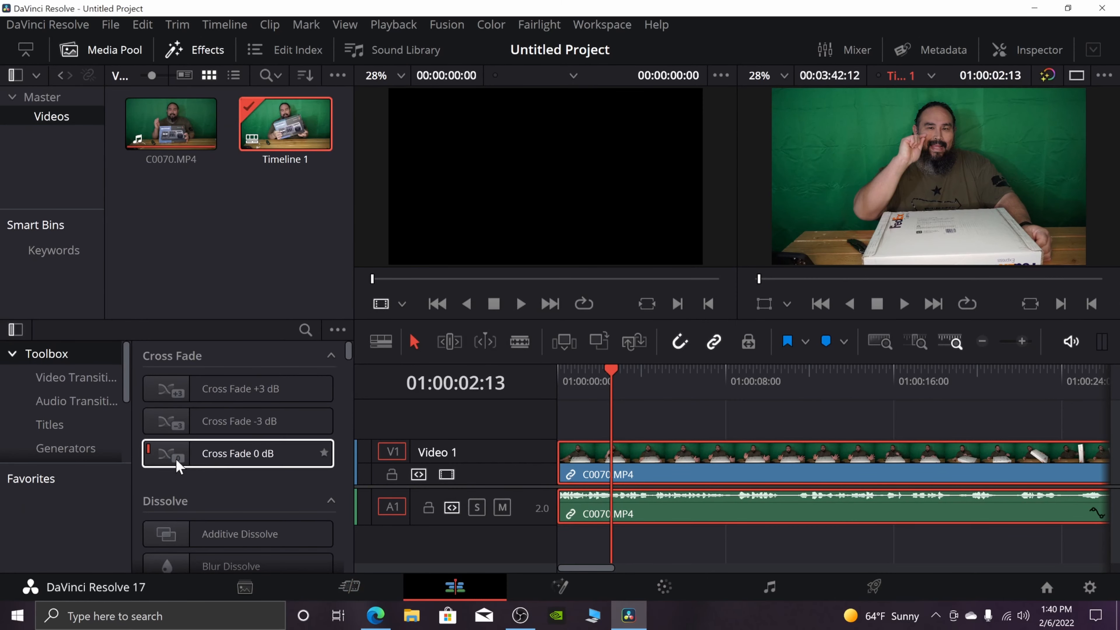
scroll(82, 445, "down", 1)
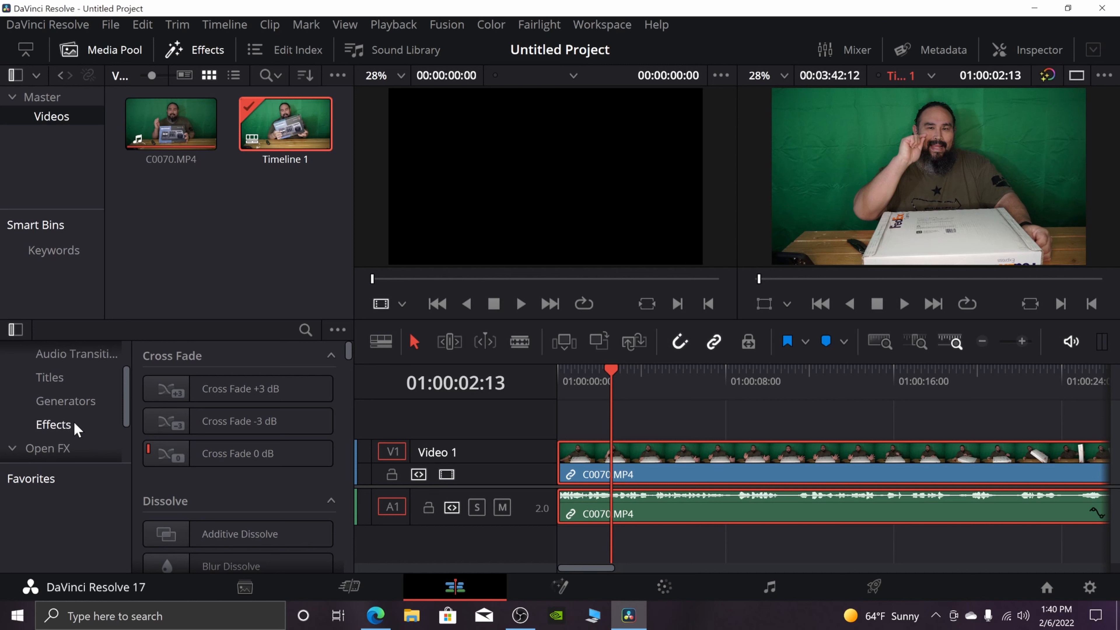